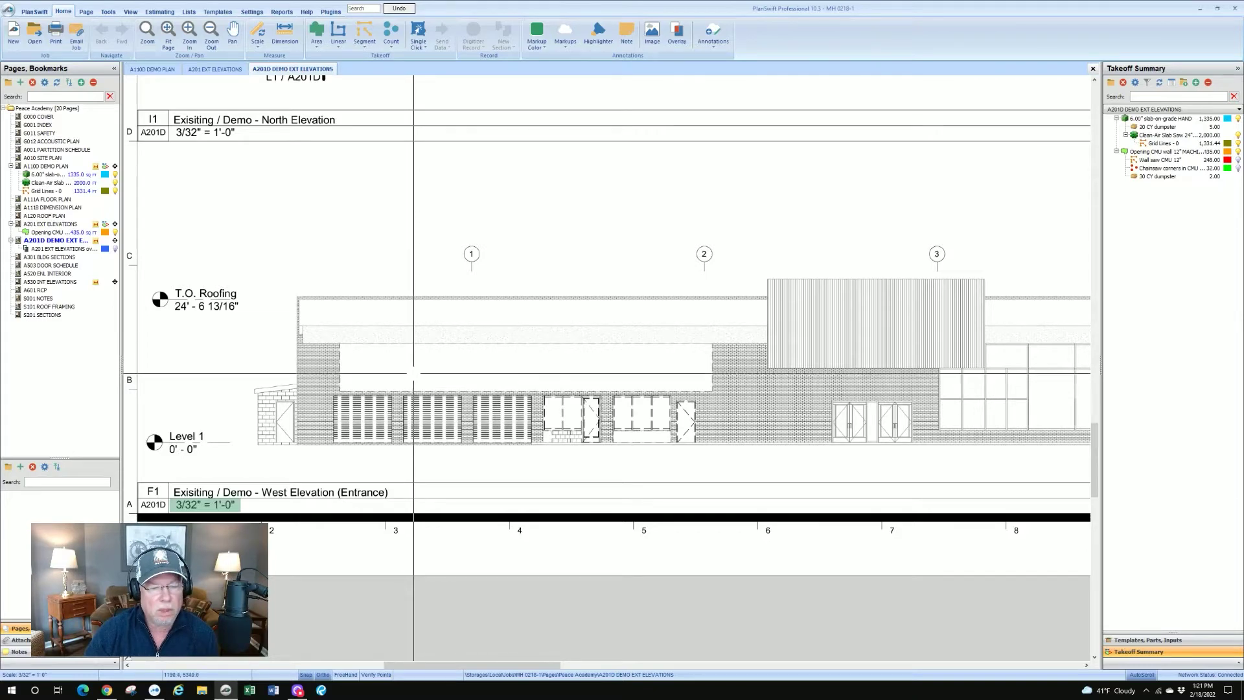
drag(413, 375, 414, 384)
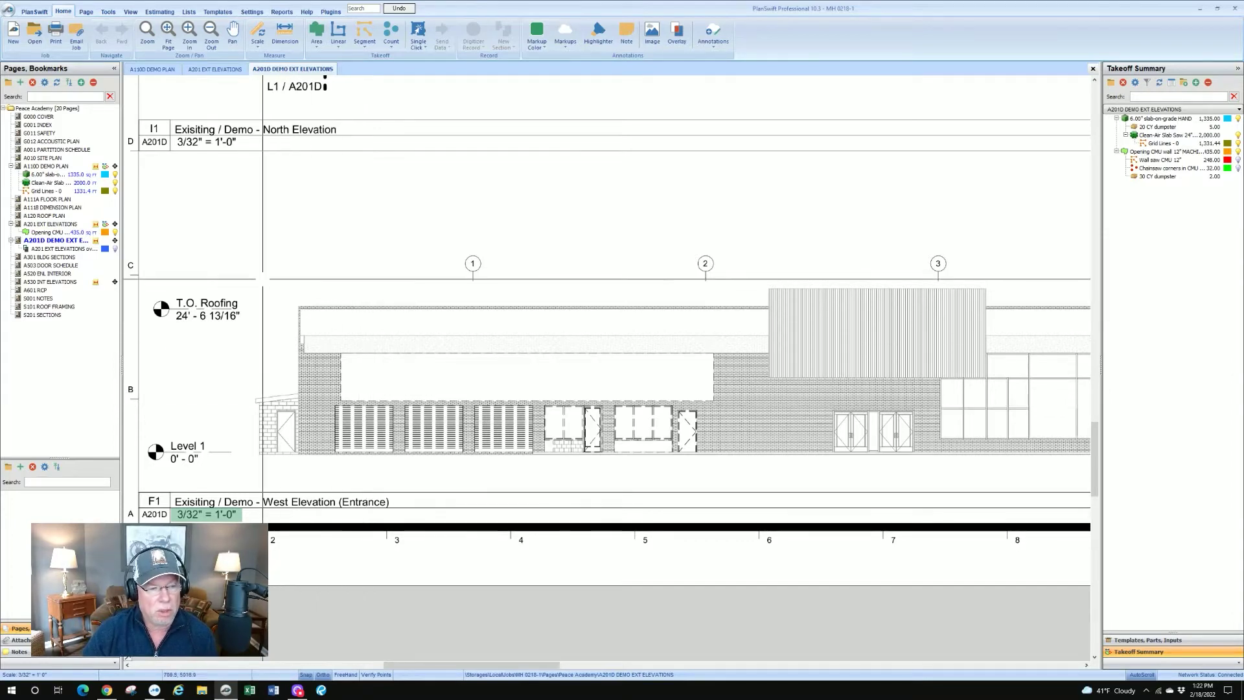
click(115, 250)
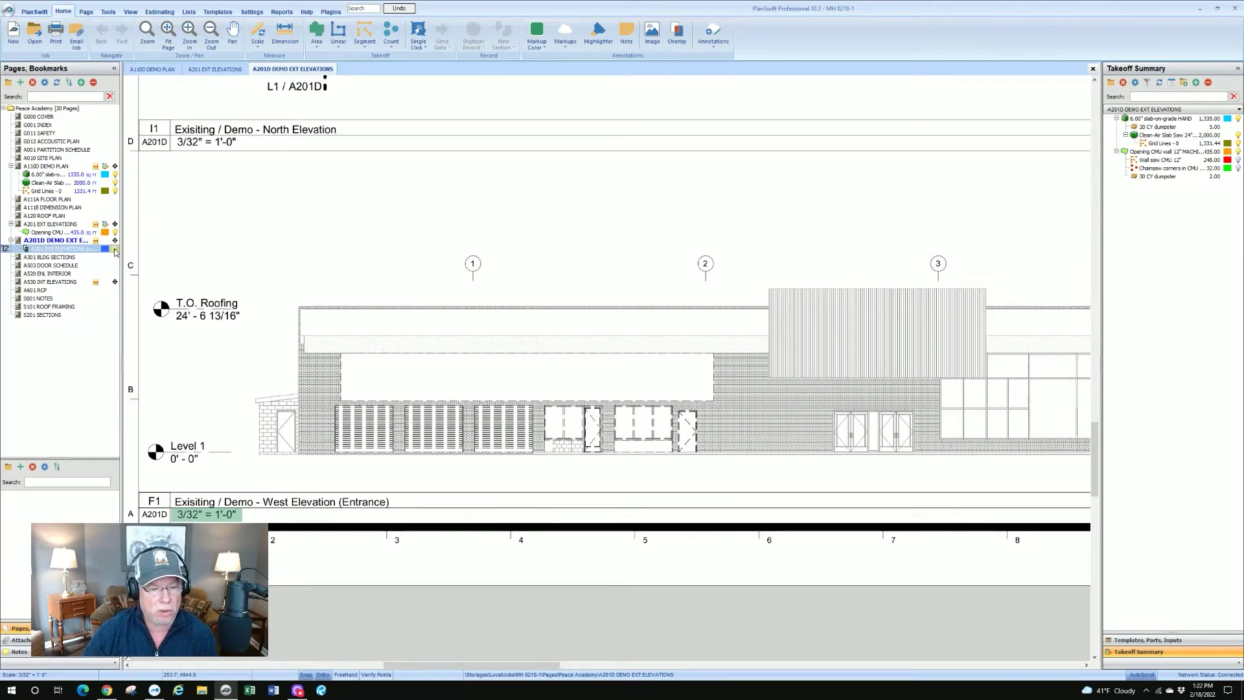
Step: Turn on the A201 overlay in the Pages tree and set its colour to Blue
click(115, 250)
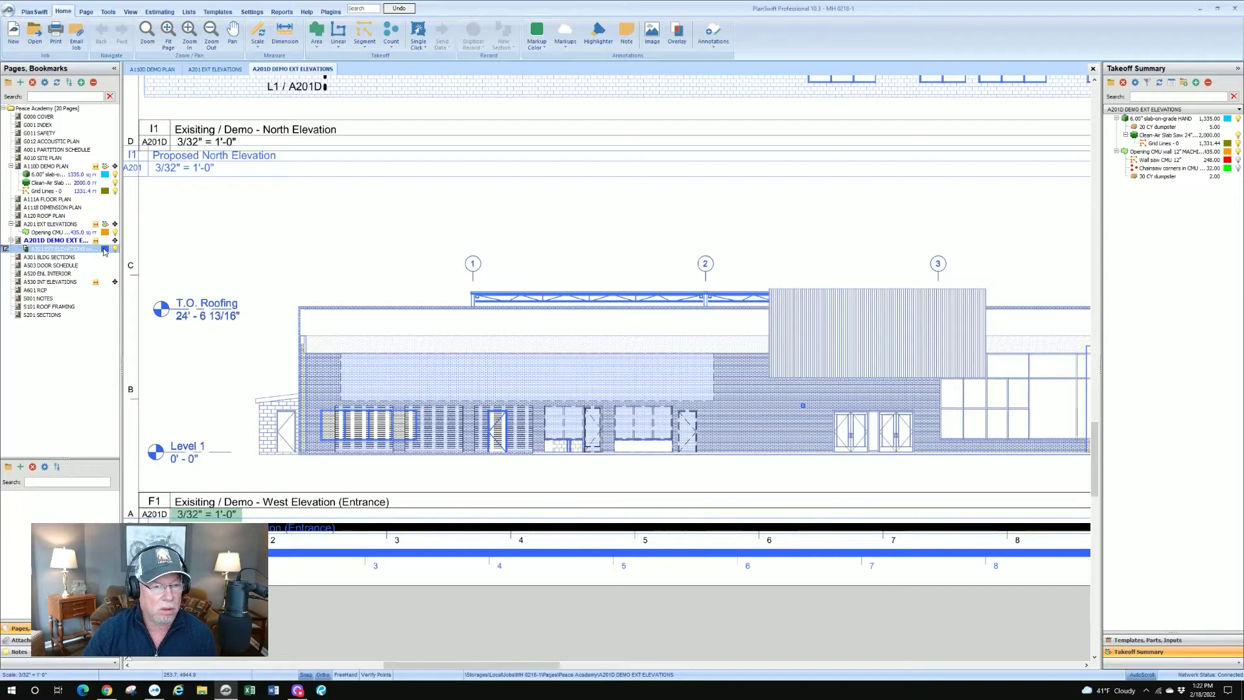
click(104, 249)
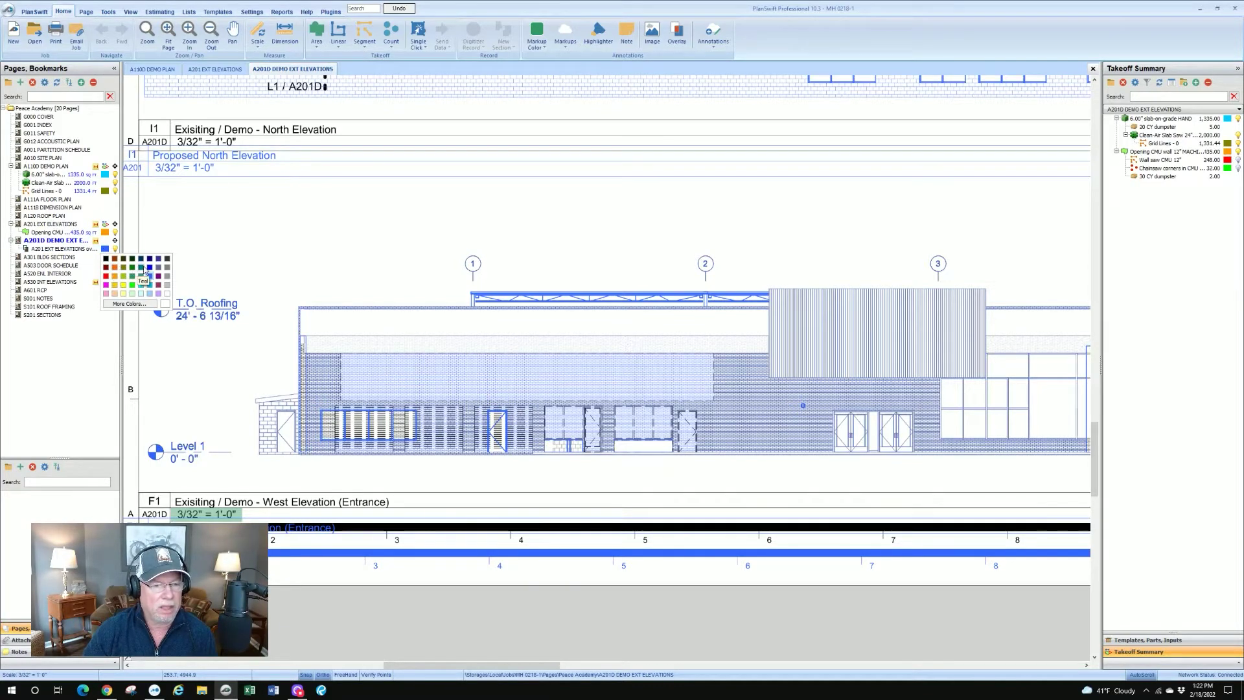
click(149, 269)
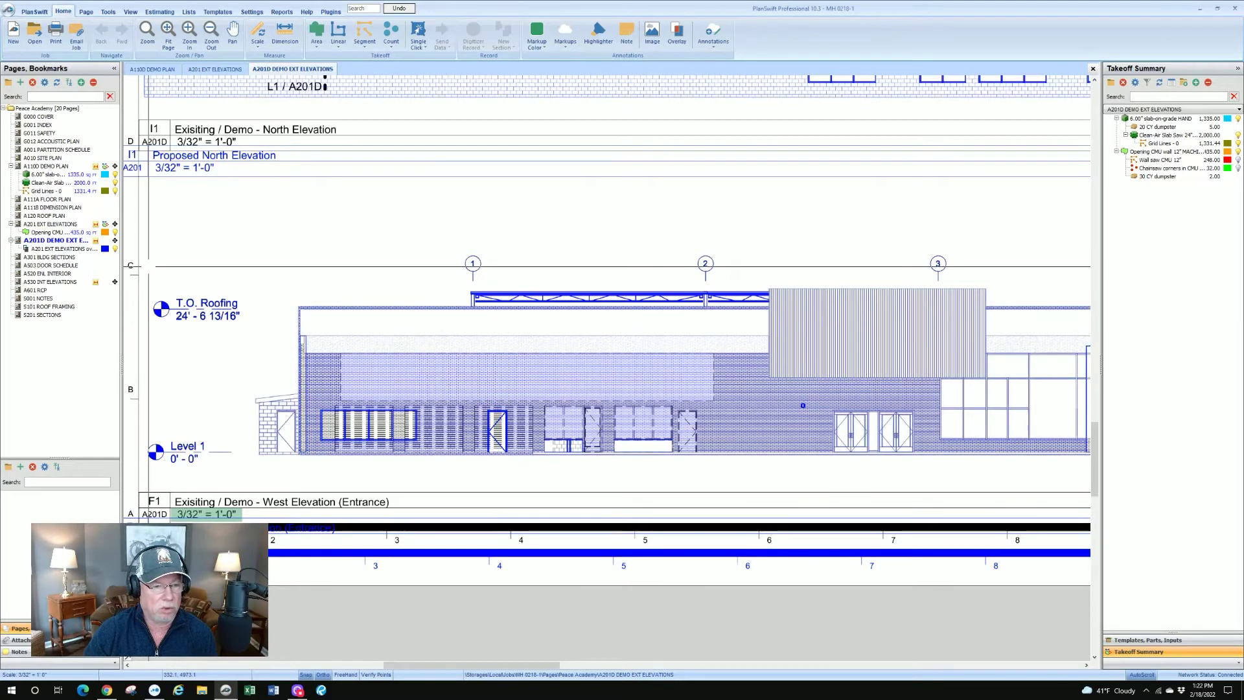
click(104, 249)
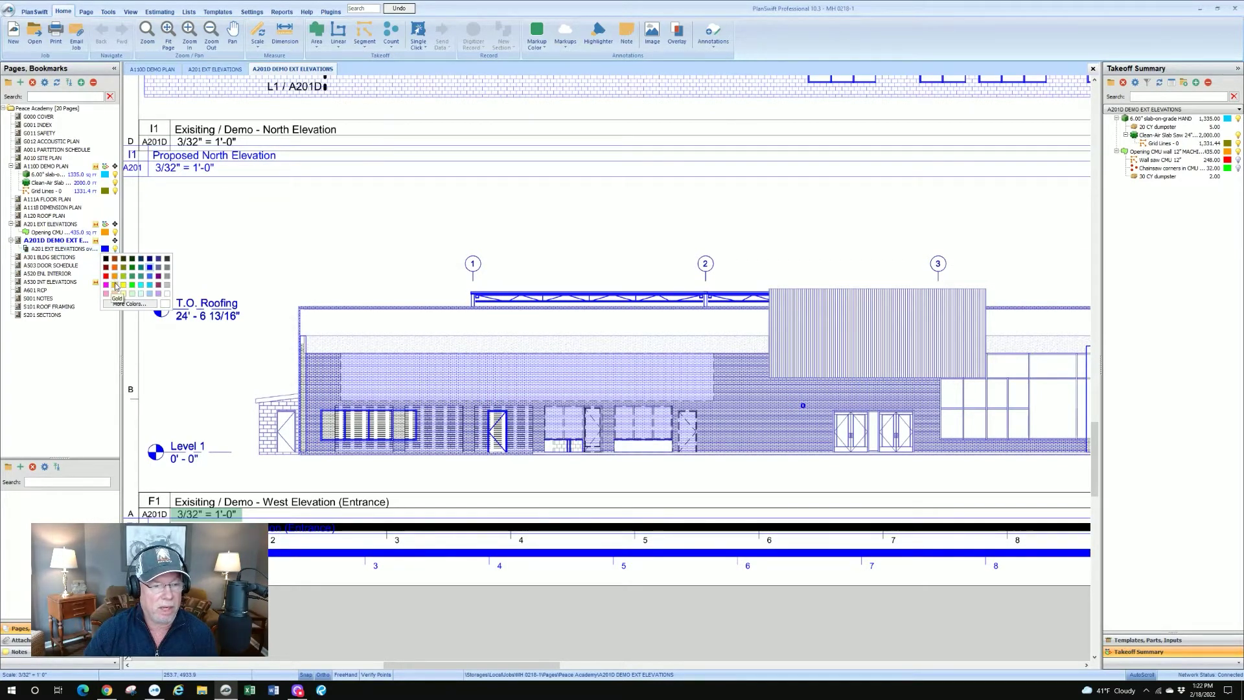
key(Escape)
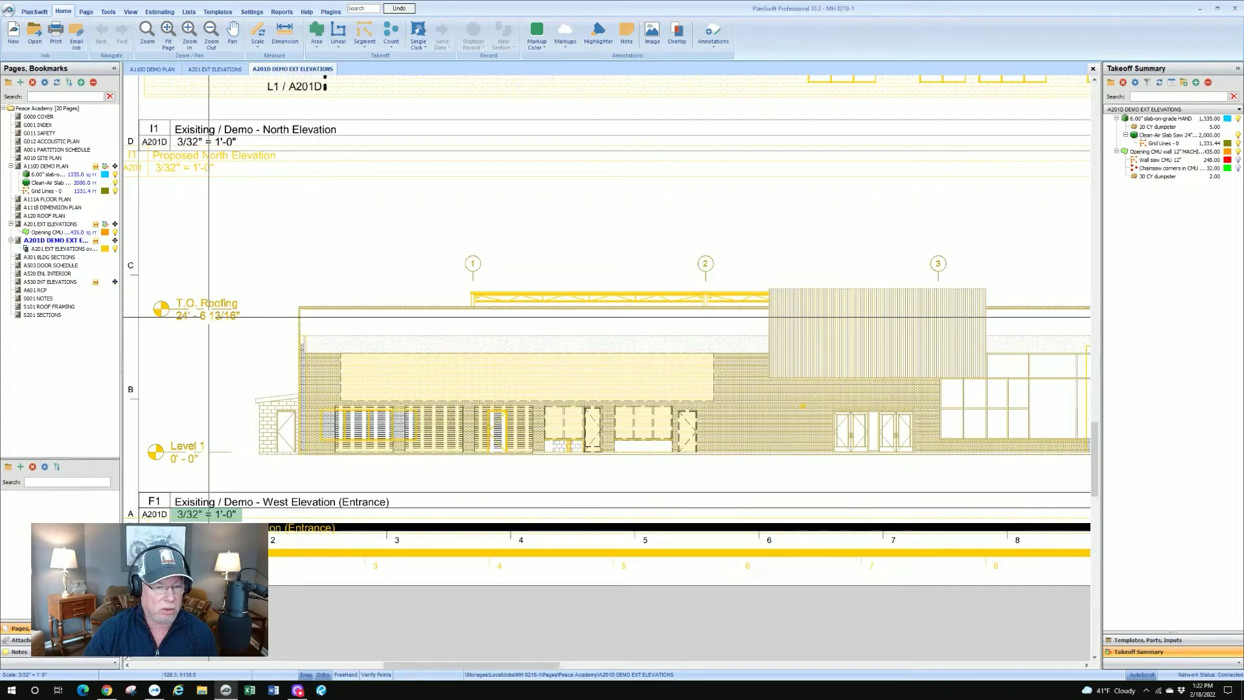
click(104, 249)
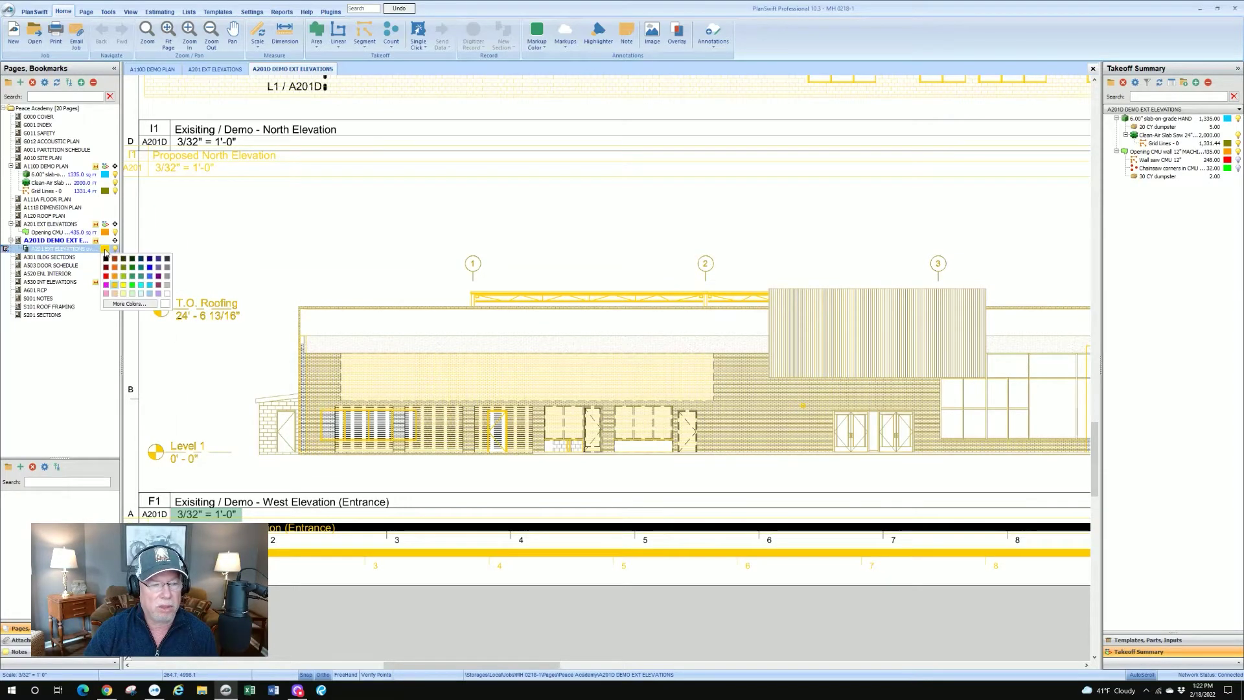
click(148, 275)
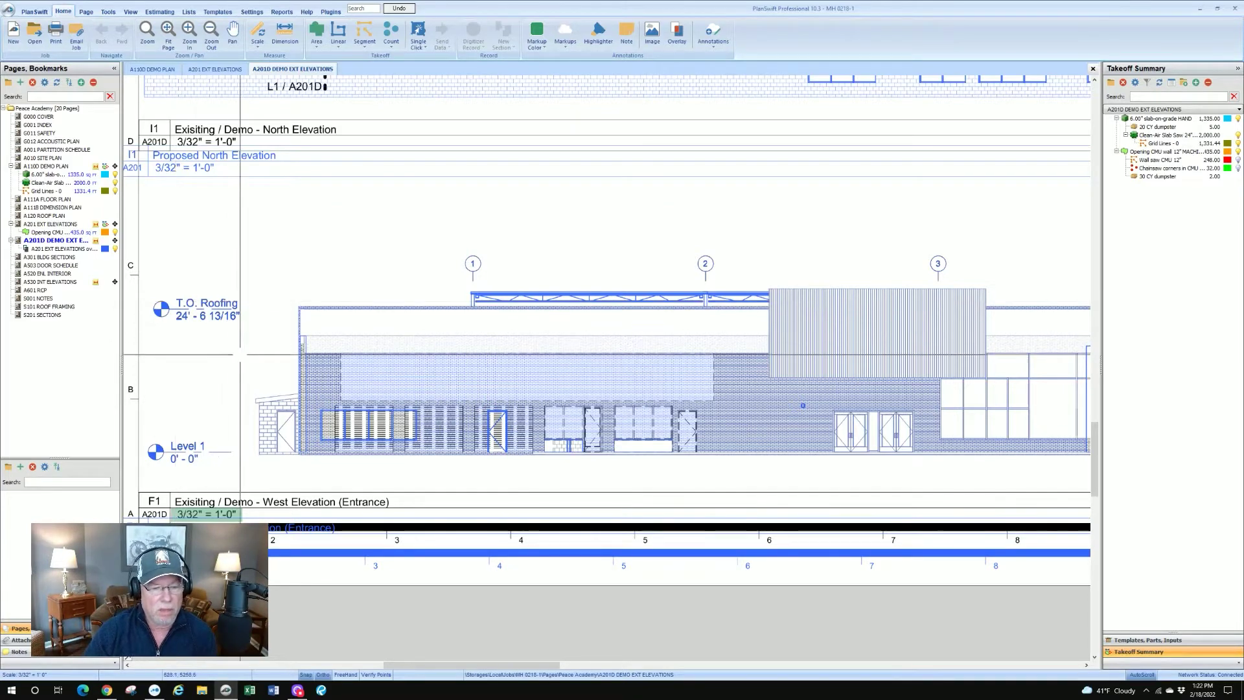
Step: Zoom in on the storefront openings and switch off the A201 overlay
scroll(395, 458, up, 1)
drag(395, 458, 381, 427)
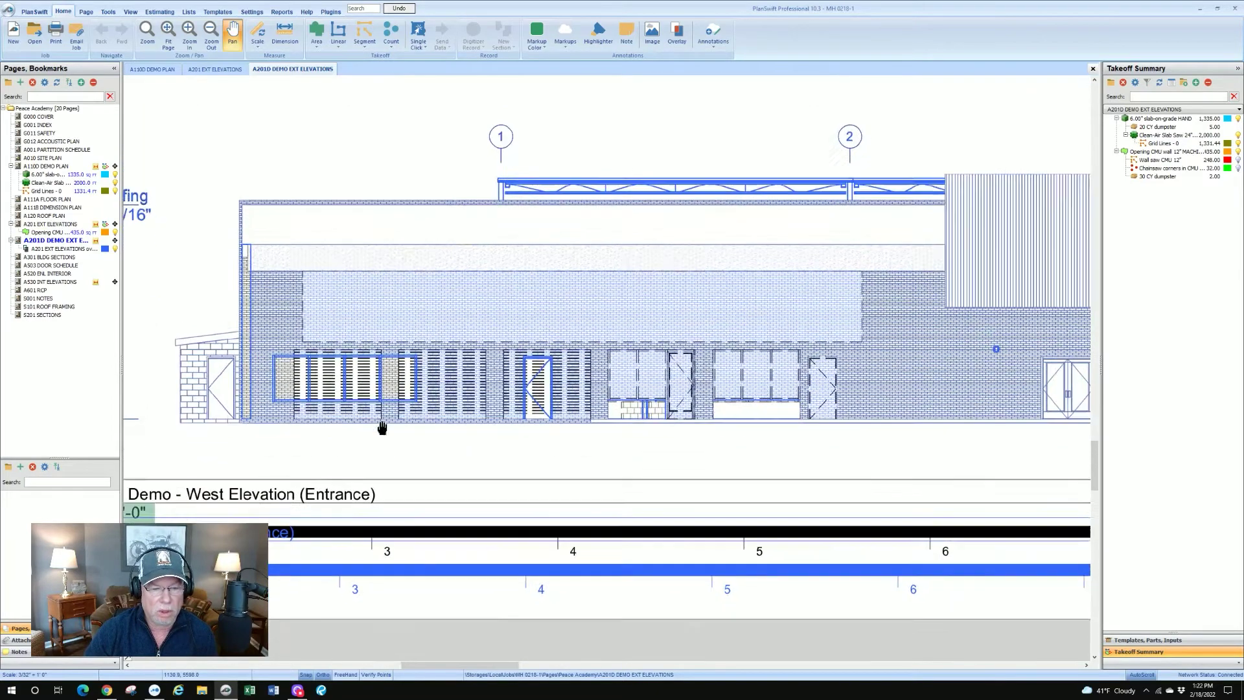
click(104, 249)
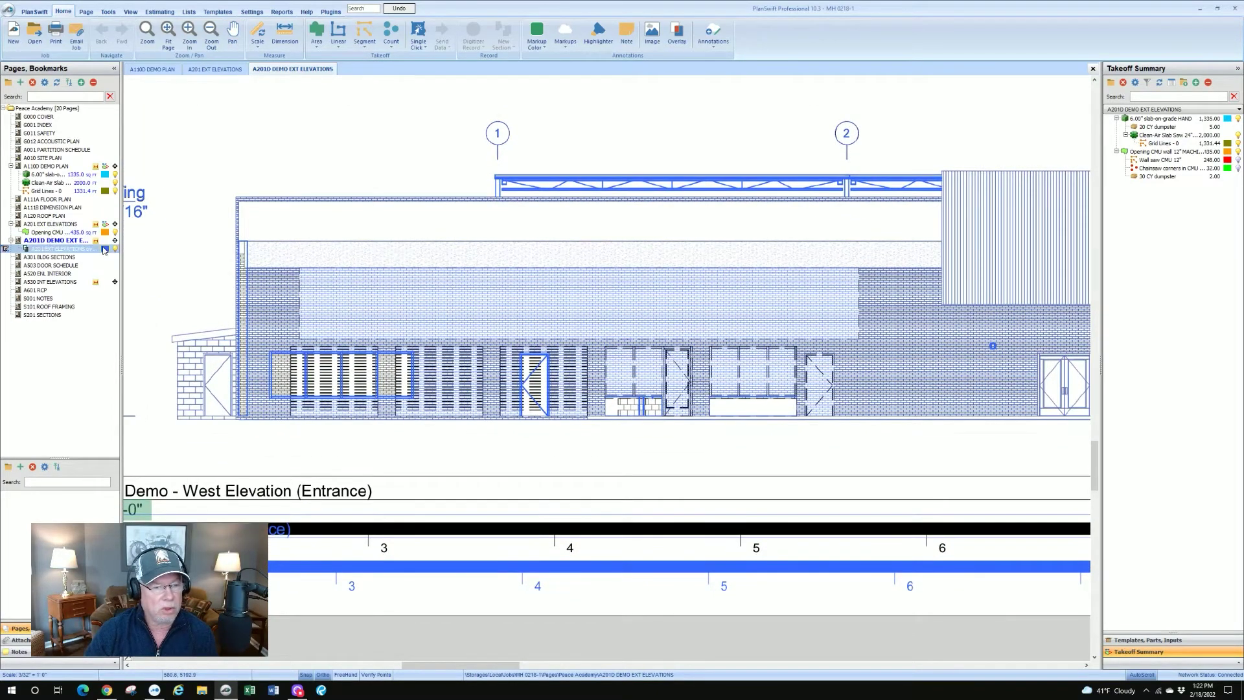
click(113, 249)
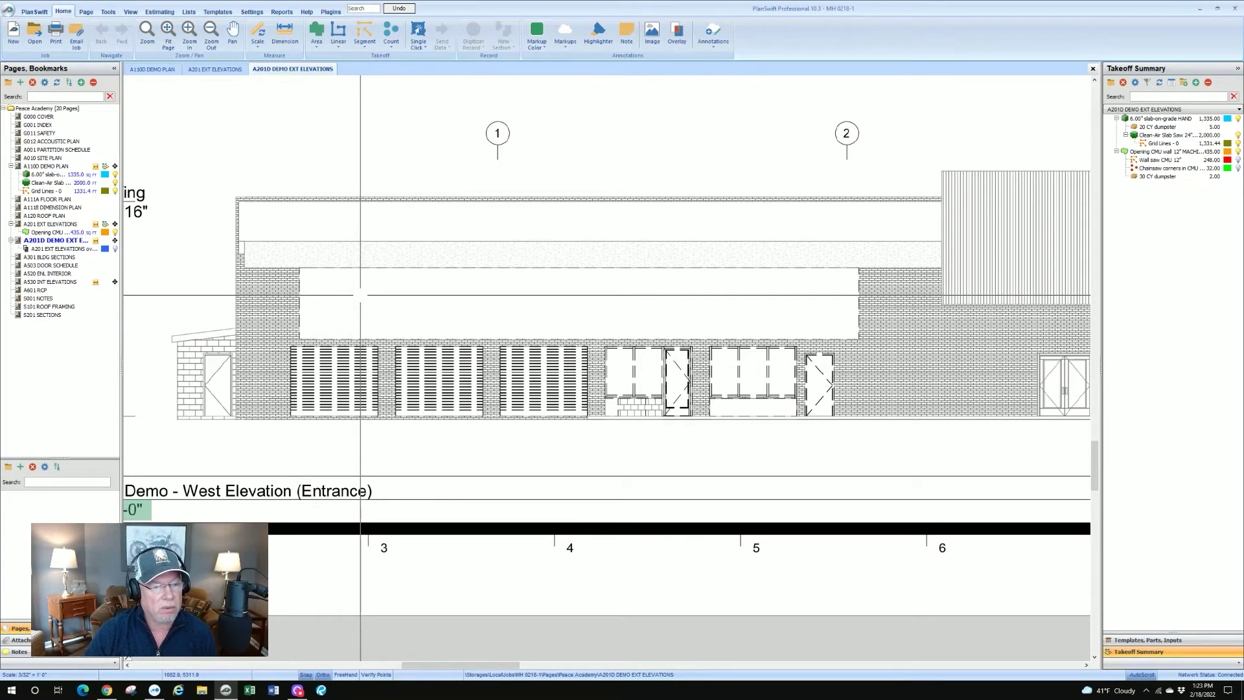
Step: Show the A201 overlay again and compare openings from grid line 6 to the left storefront
click(114, 250)
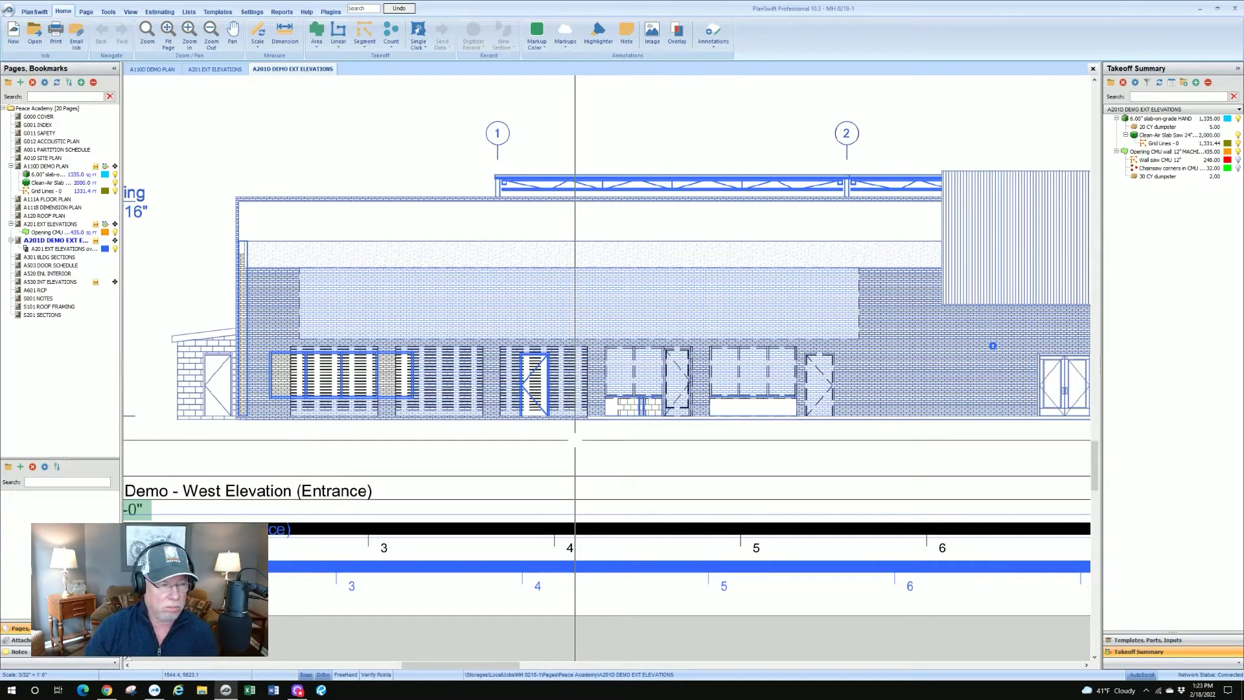
scroll(552, 402, up, 1)
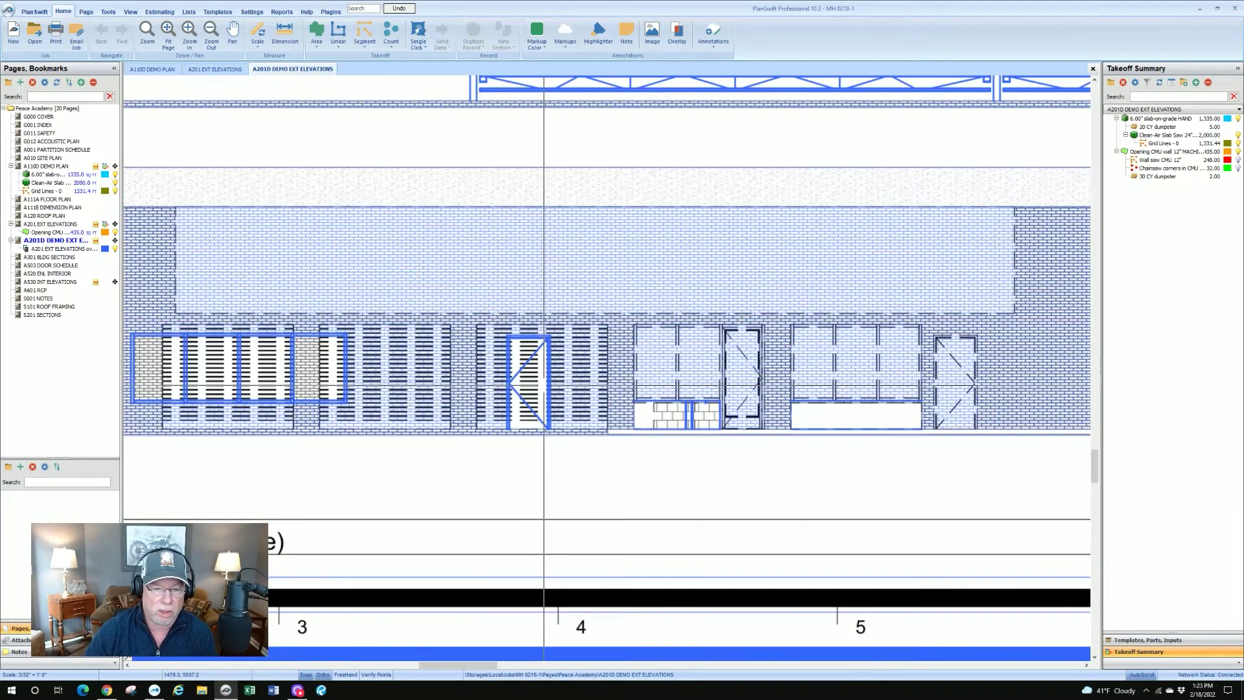
scroll(544, 366, up, 1)
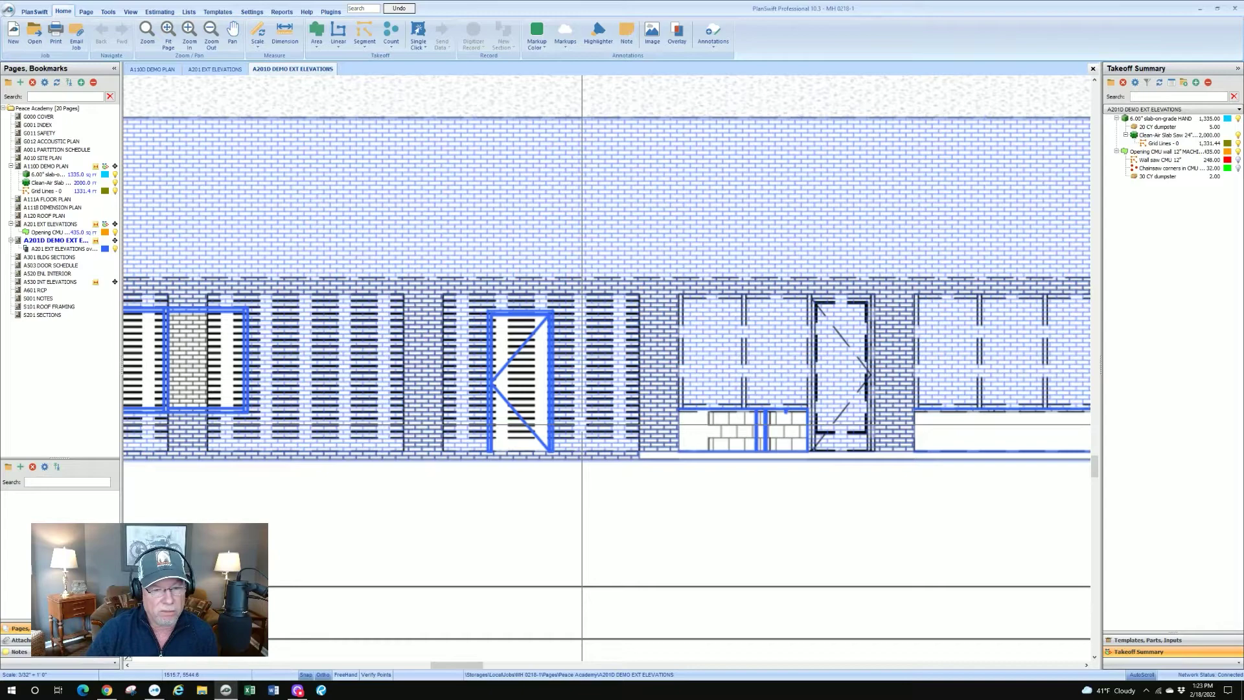
scroll(581, 428, down, 1)
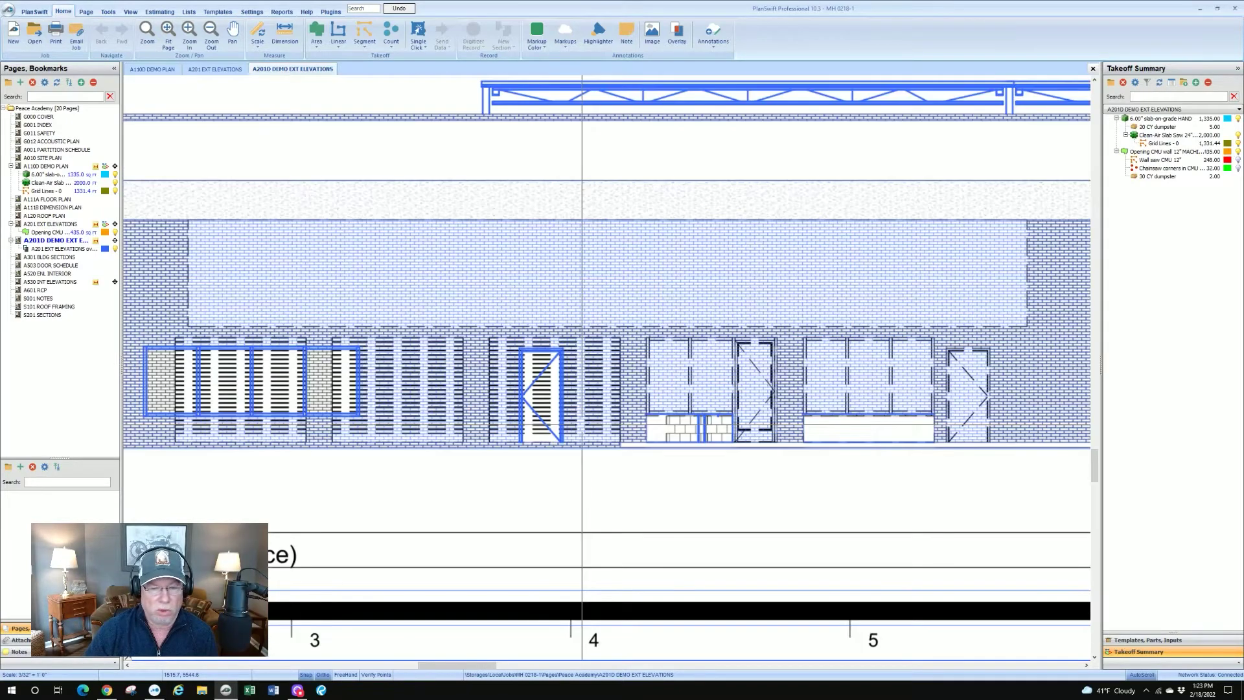
drag(783, 428, 646, 420)
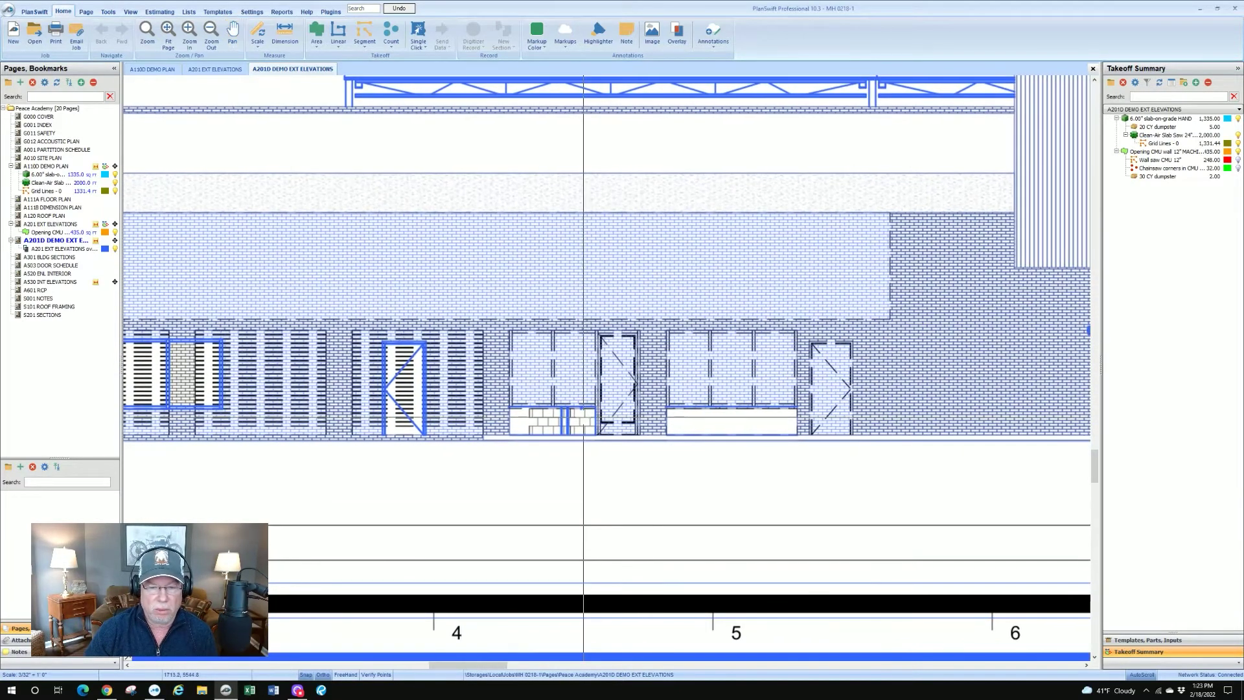
scroll(583, 418, up, 3)
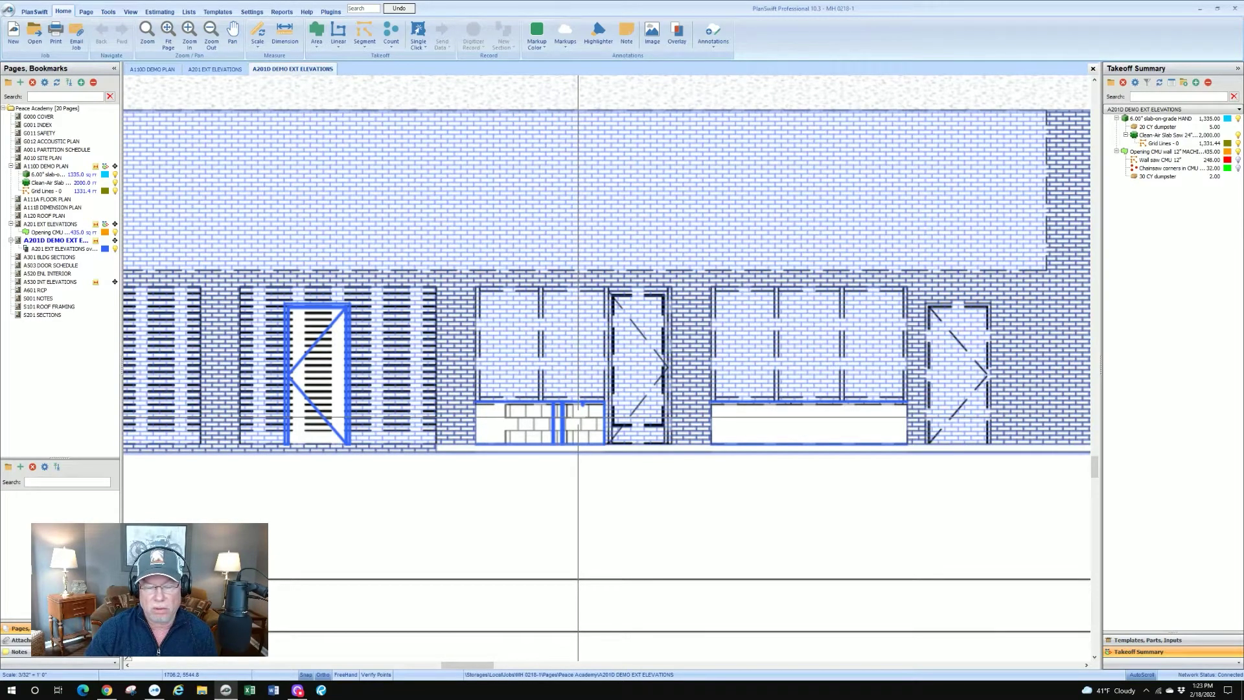
scroll(578, 417, down, 3)
drag(367, 415, 583, 408)
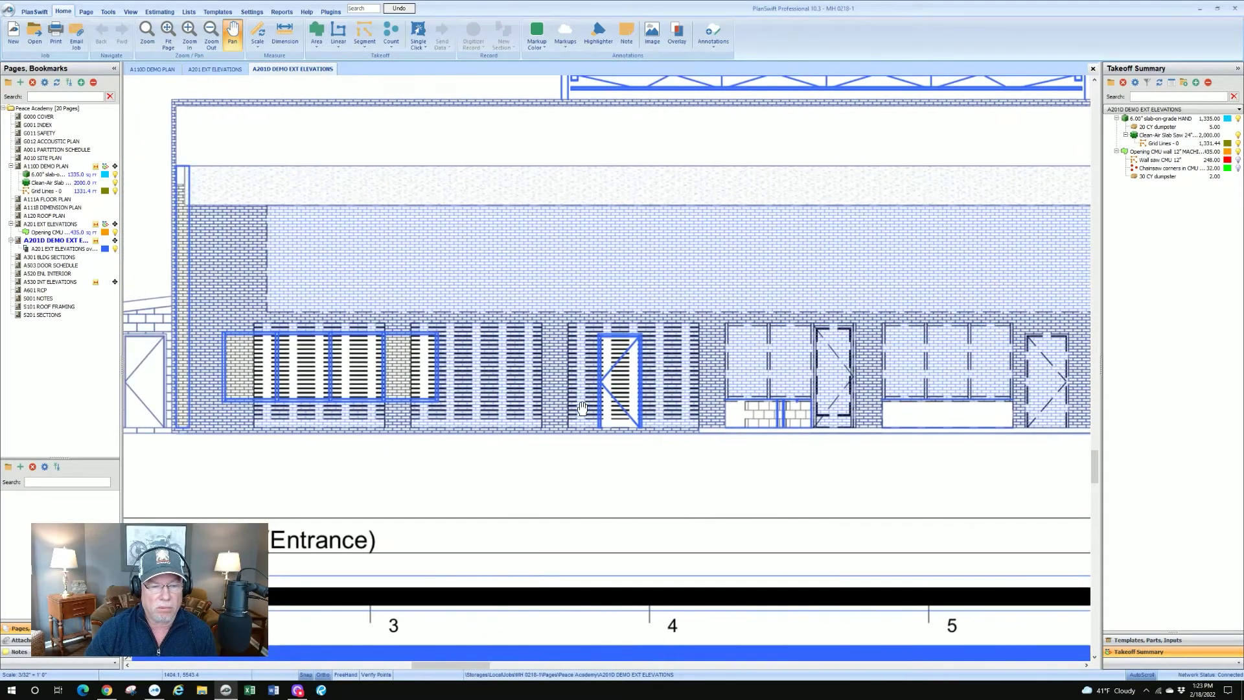
drag(348, 408, 430, 408)
scroll(415, 371, up, 2)
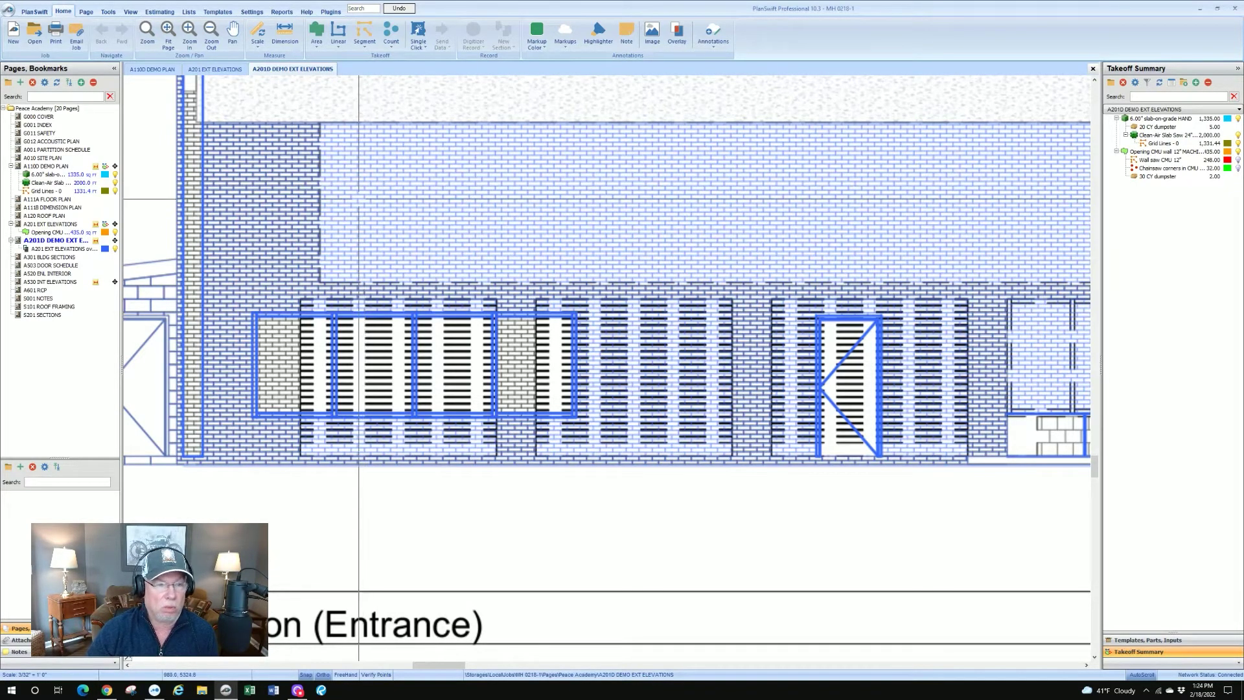
Step: Dimension the left masonry cut at 2'-6" wide by 5'-4" high
click(284, 30)
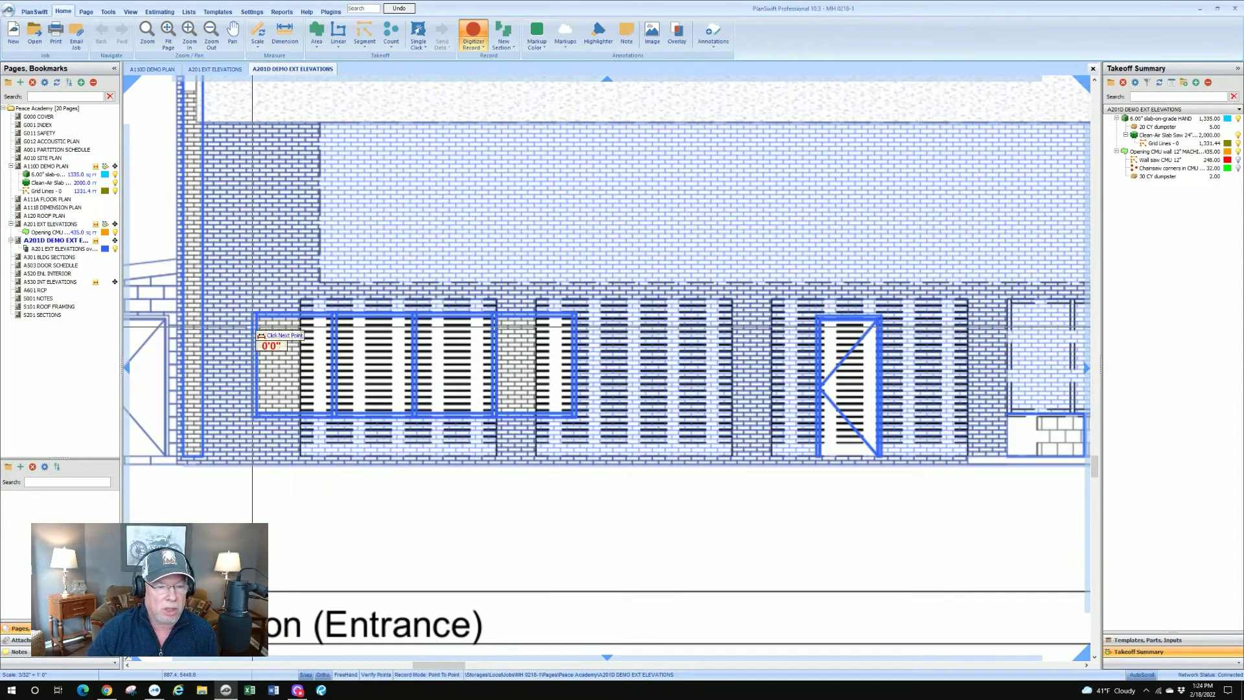
scroll(263, 324, up, 3)
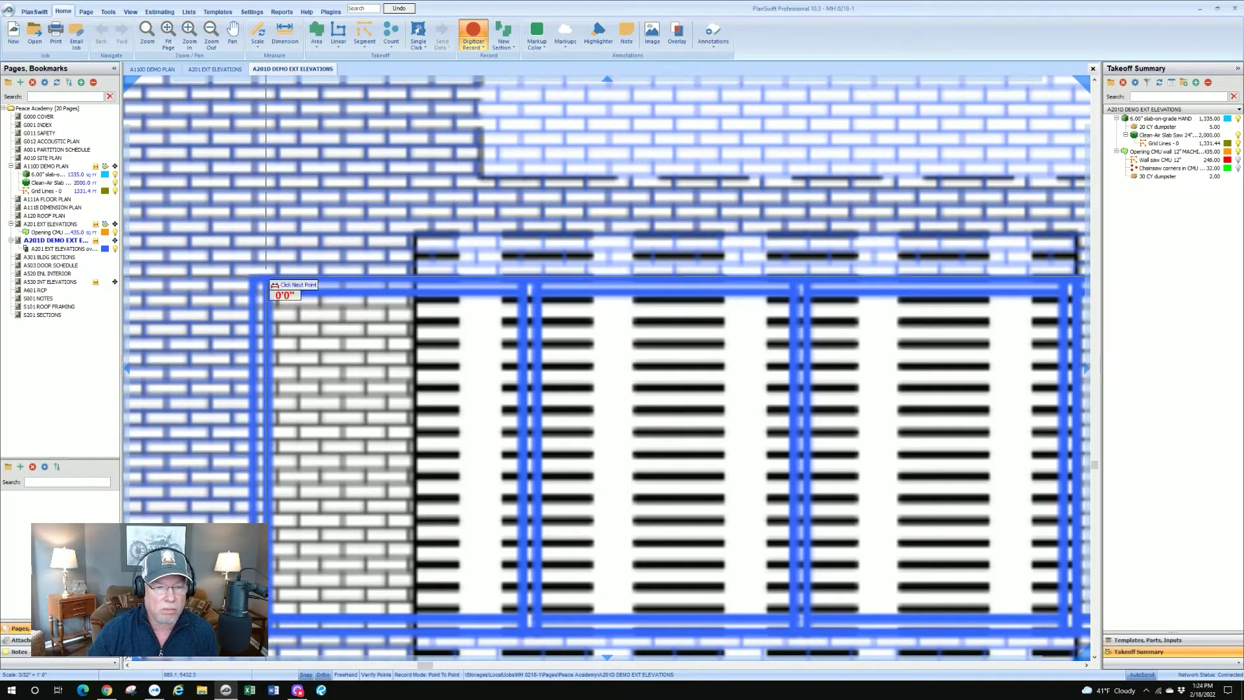
click(415, 277)
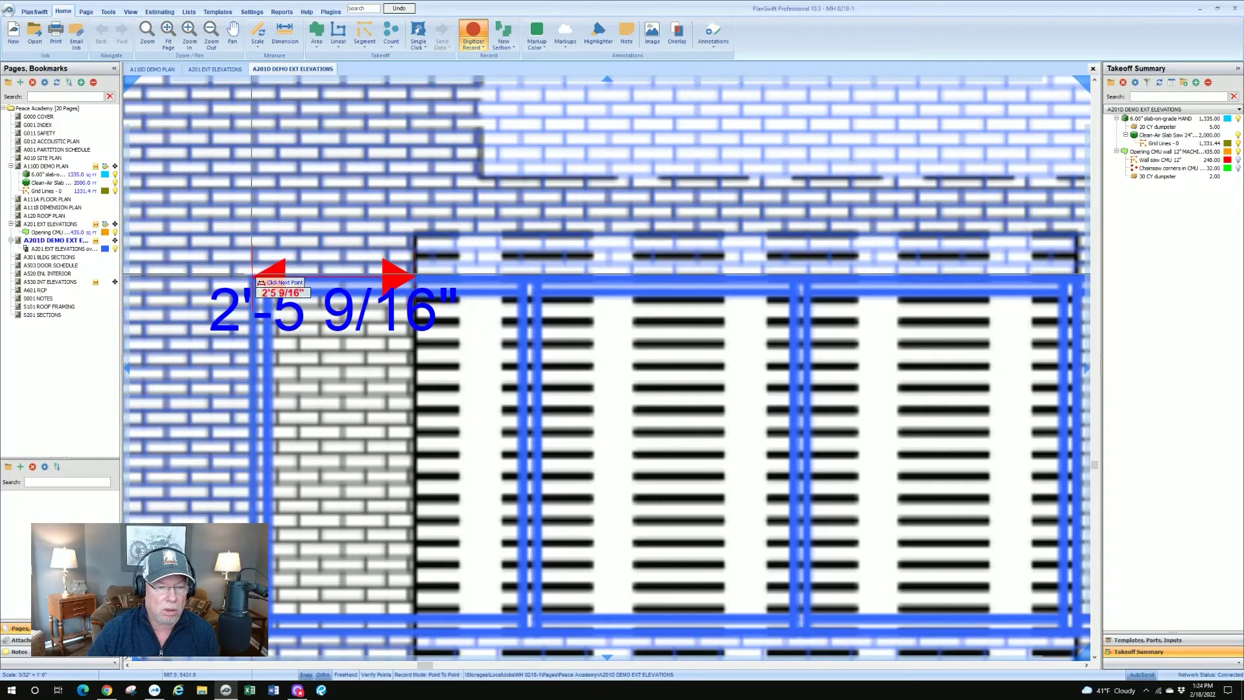
click(254, 279)
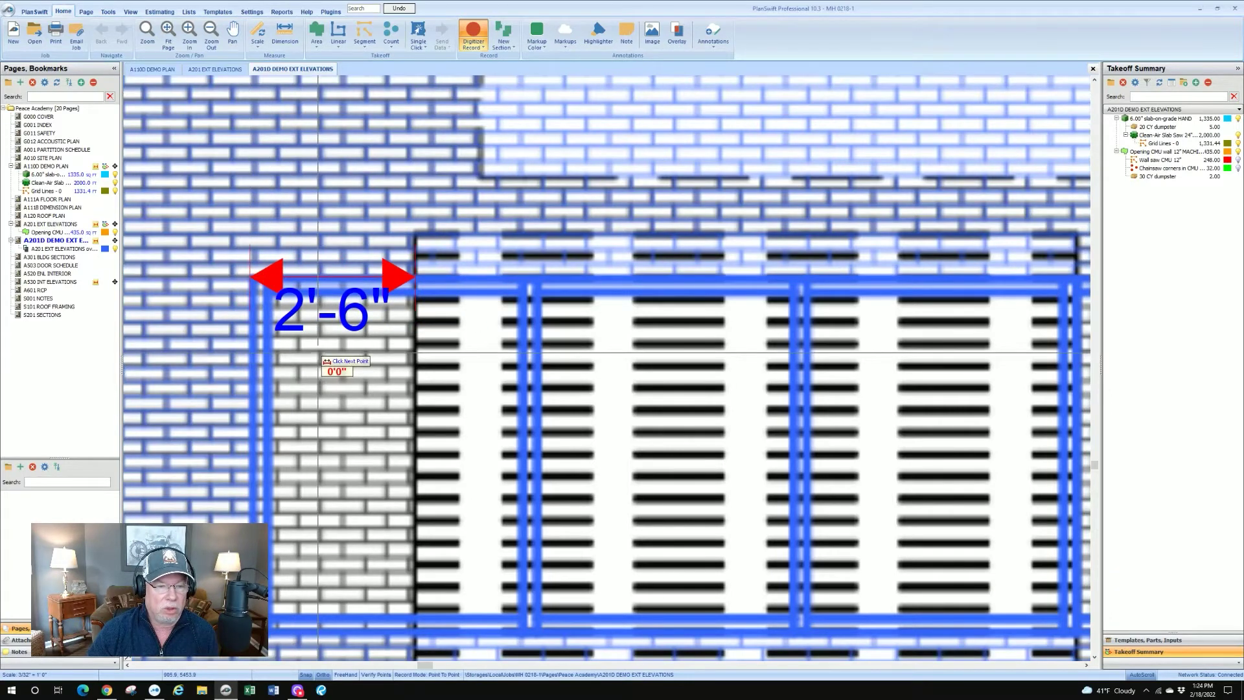
scroll(314, 353, down, 2)
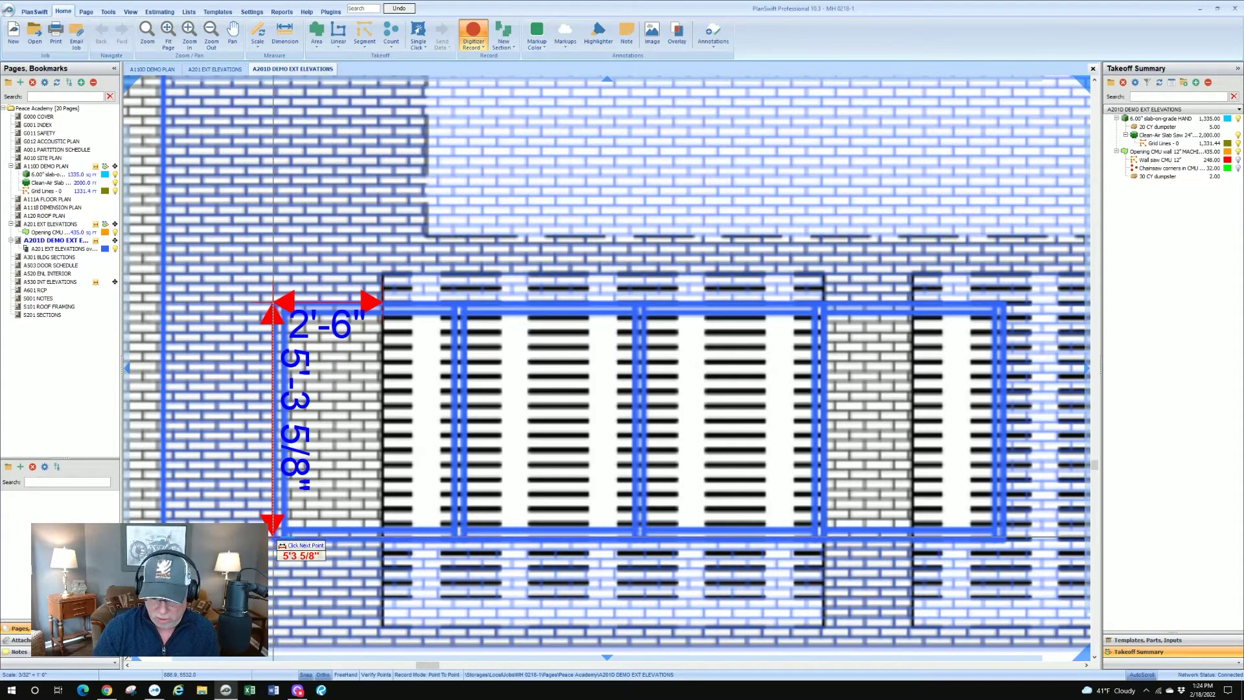
text(5)
text(4)
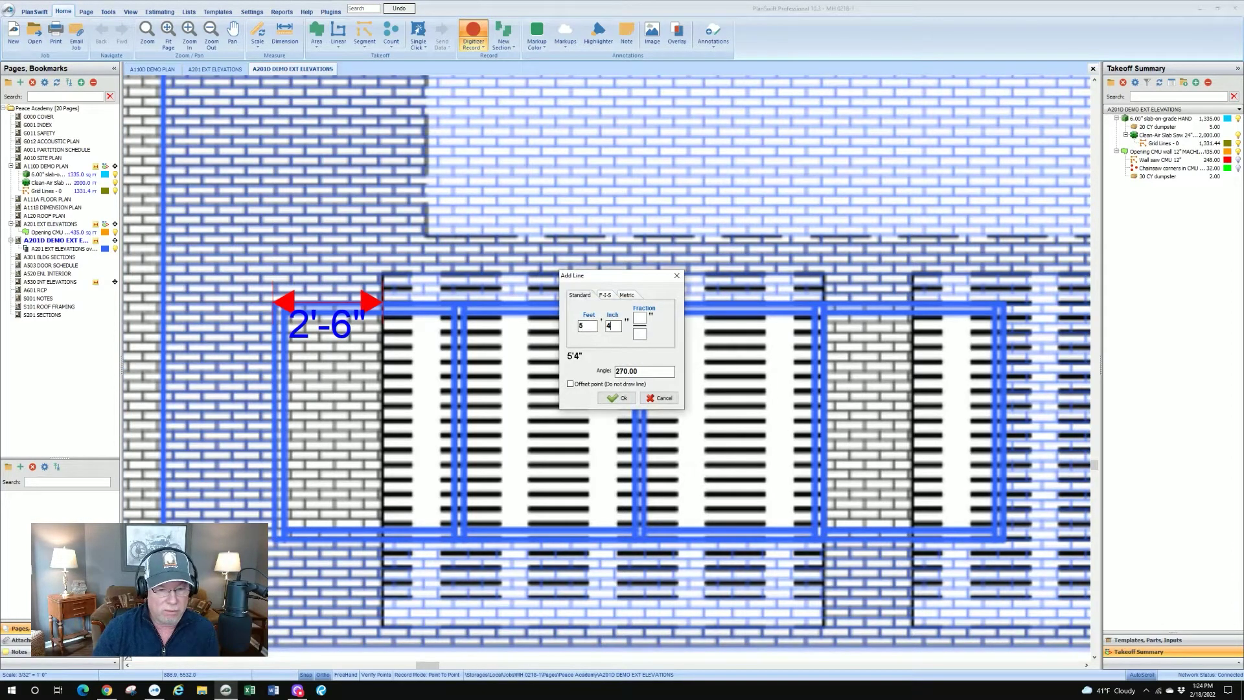
key(Return)
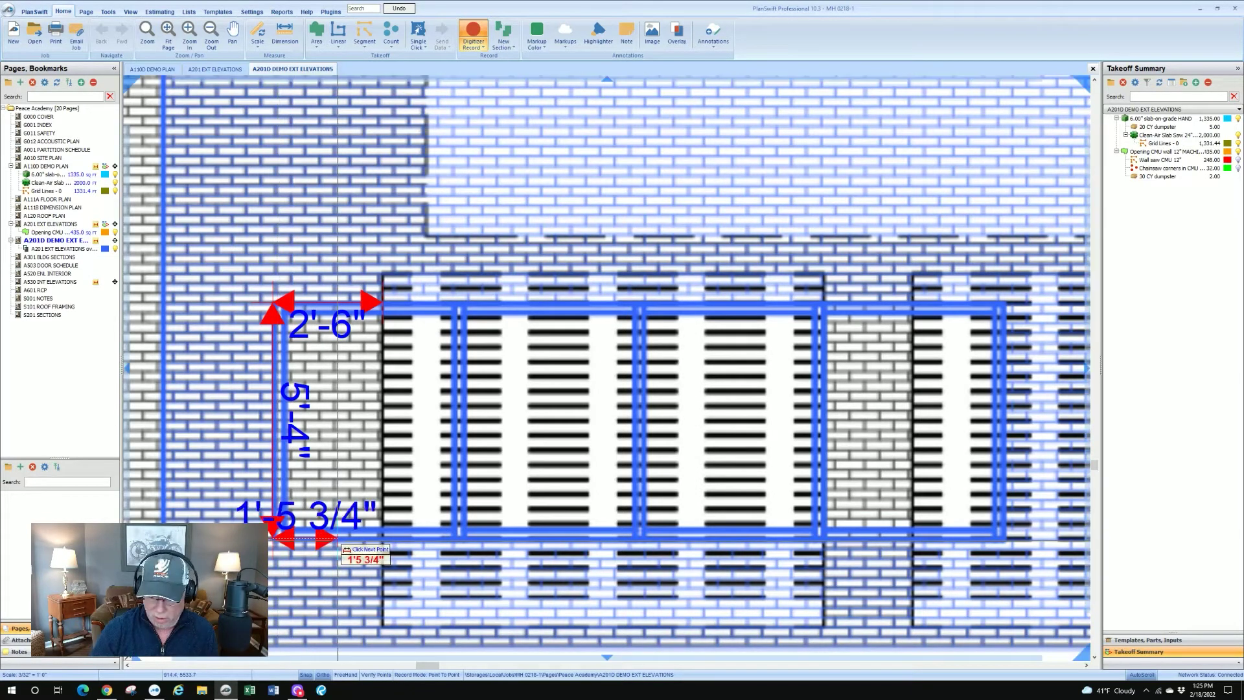
key(l)
key(Escape)
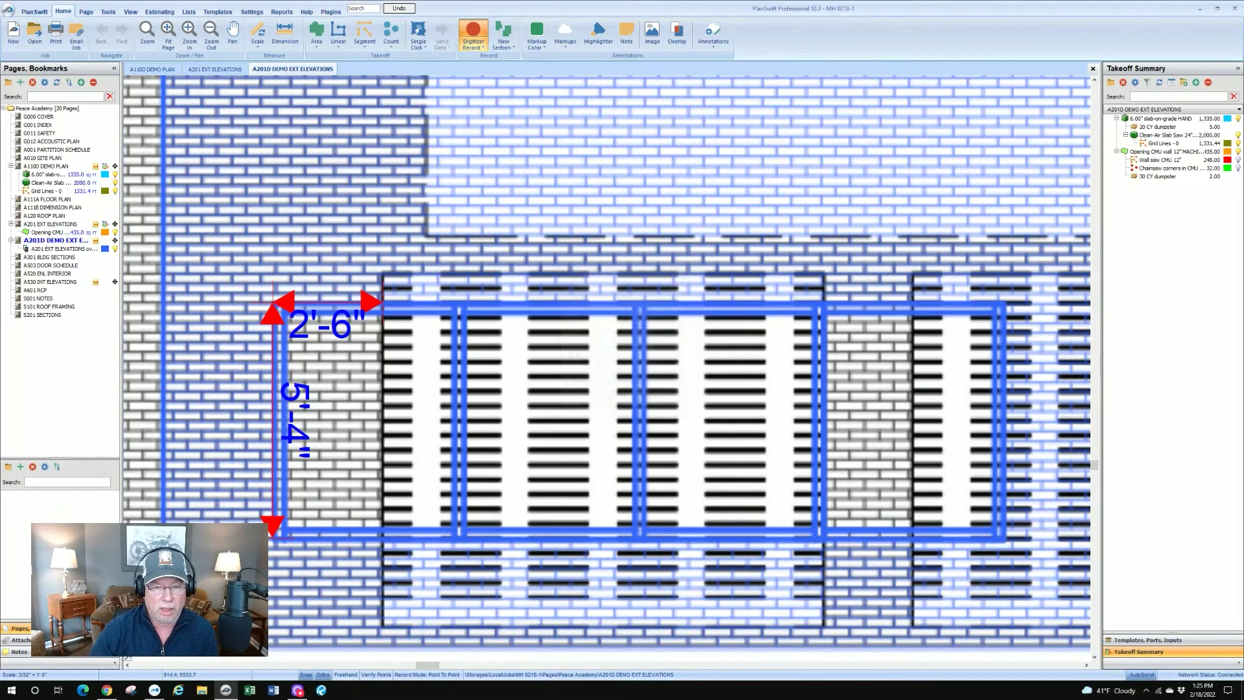
click(383, 533)
scroll(415, 544, down, 3)
scroll(626, 457, up, 2)
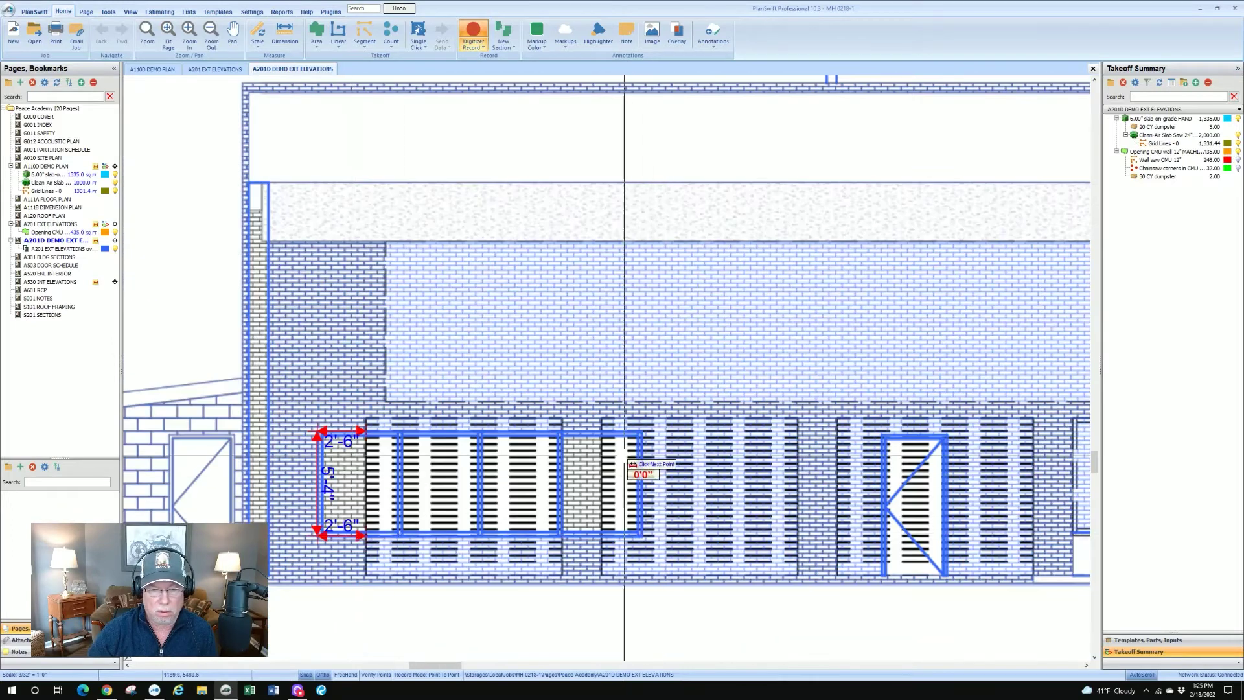
scroll(624, 457, up, 2)
scroll(473, 418, up, 2)
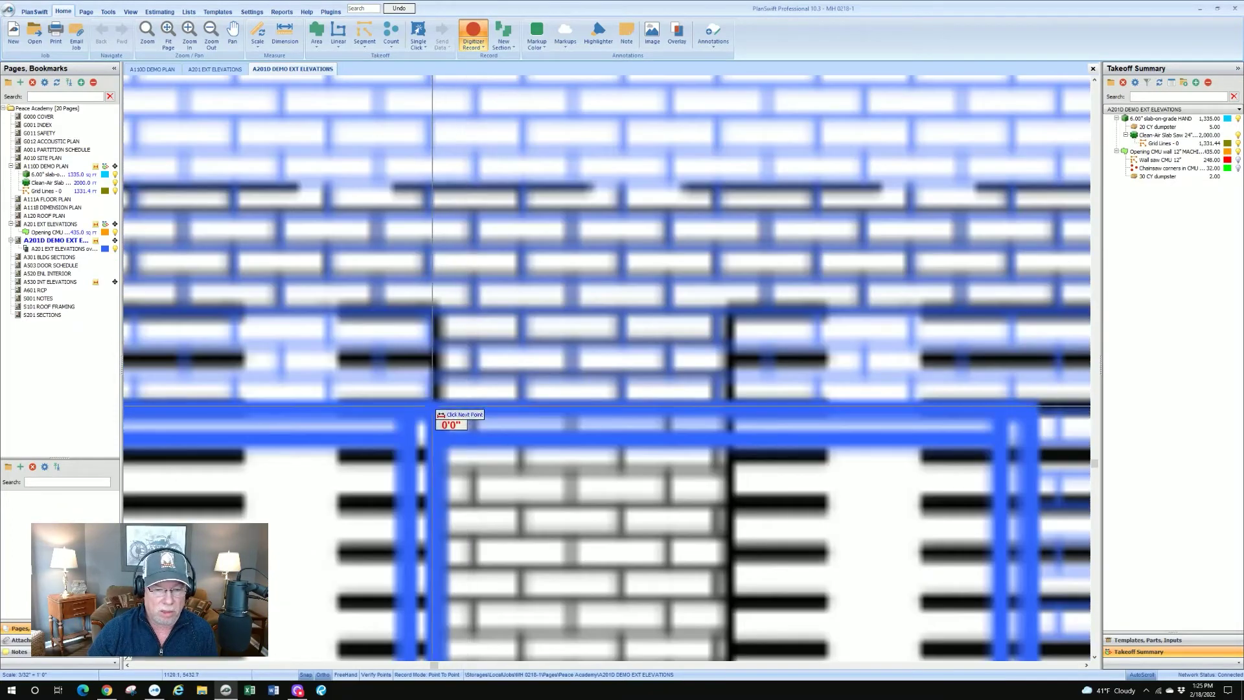
Step: Dimension the second masonry cut at 2'-0" by 5'-4" and stop recording points
click(435, 406)
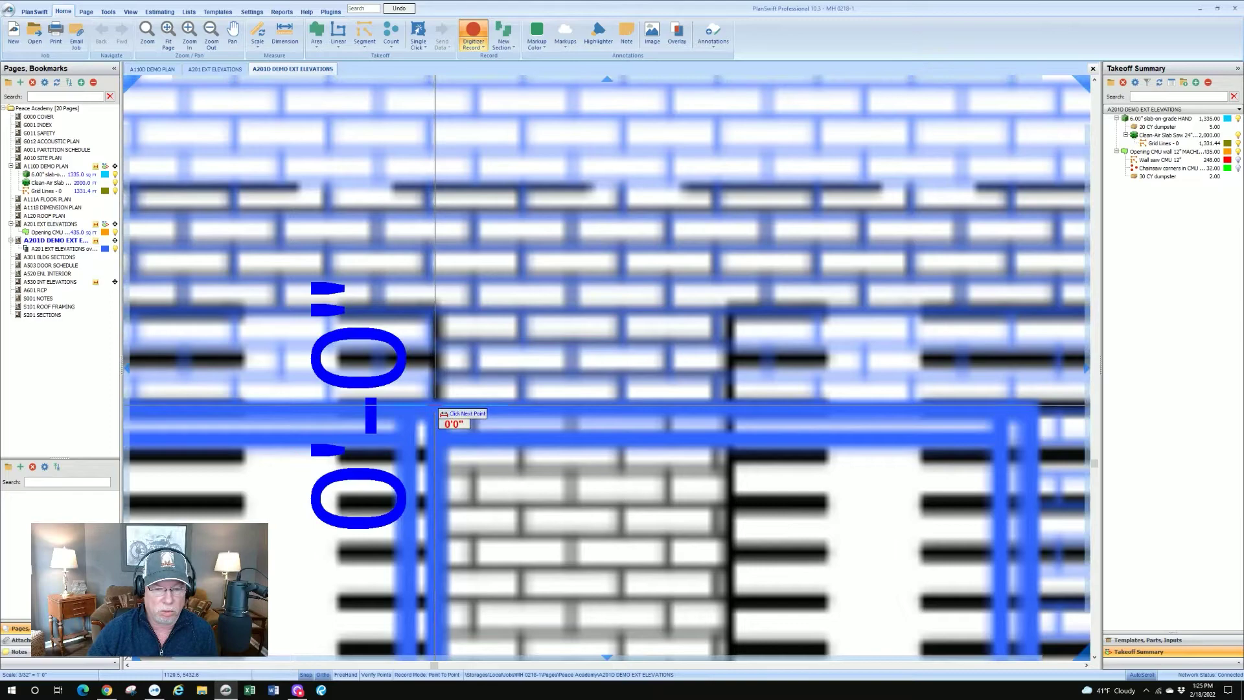
scroll(434, 405, down, 2)
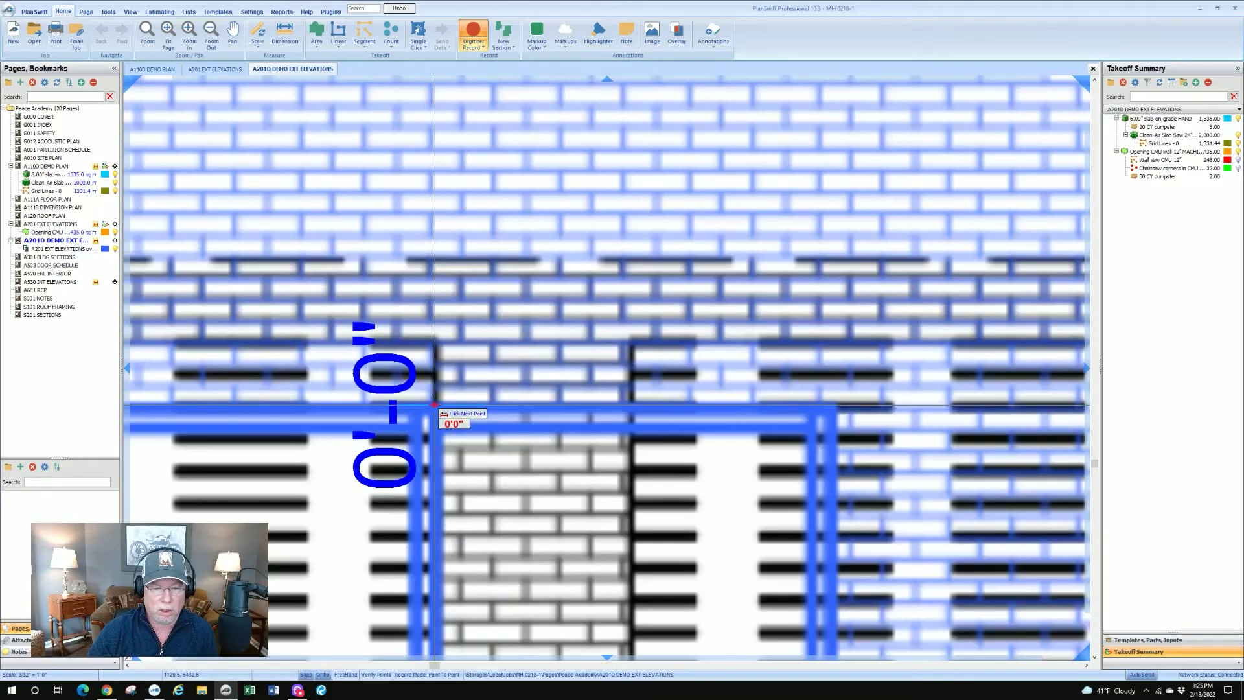
scroll(629, 406, down, 3)
click(629, 407)
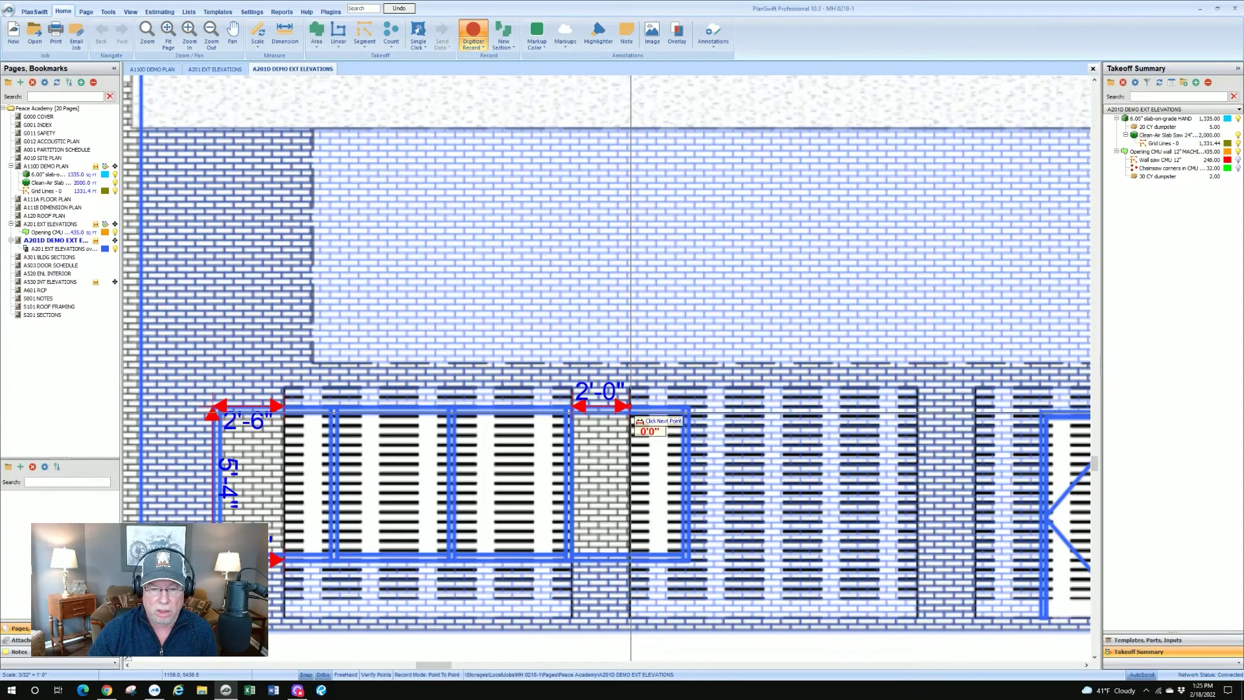
text(5)
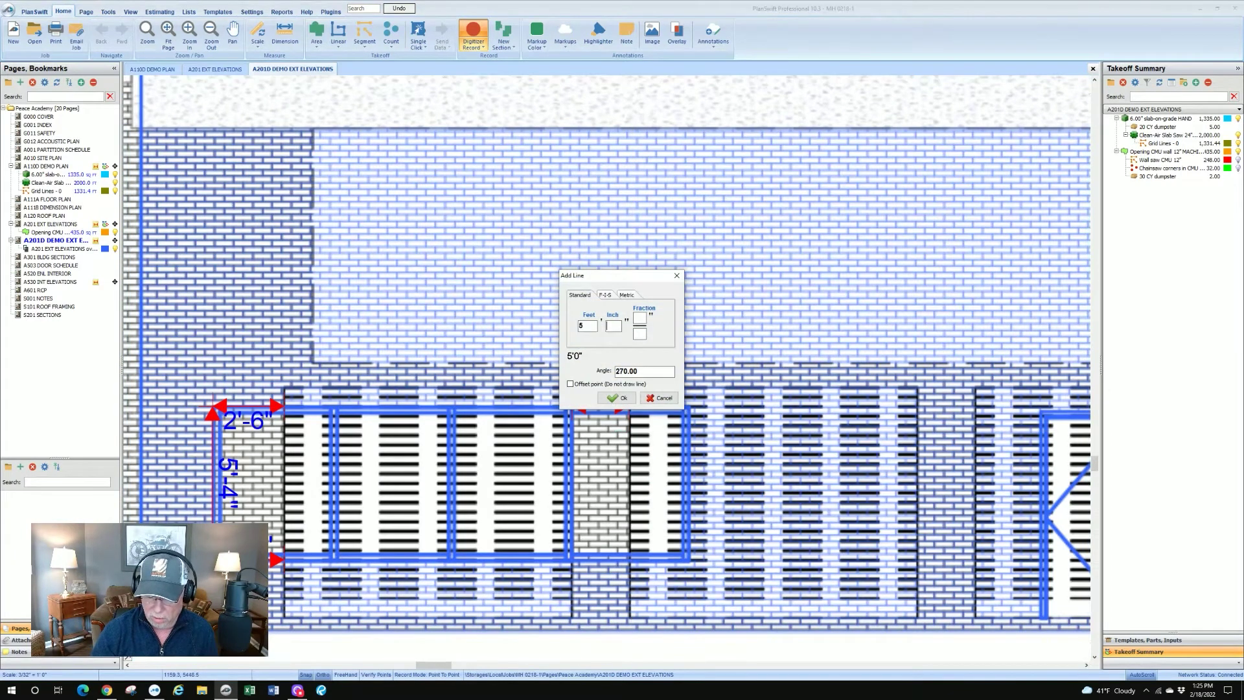
key(Return)
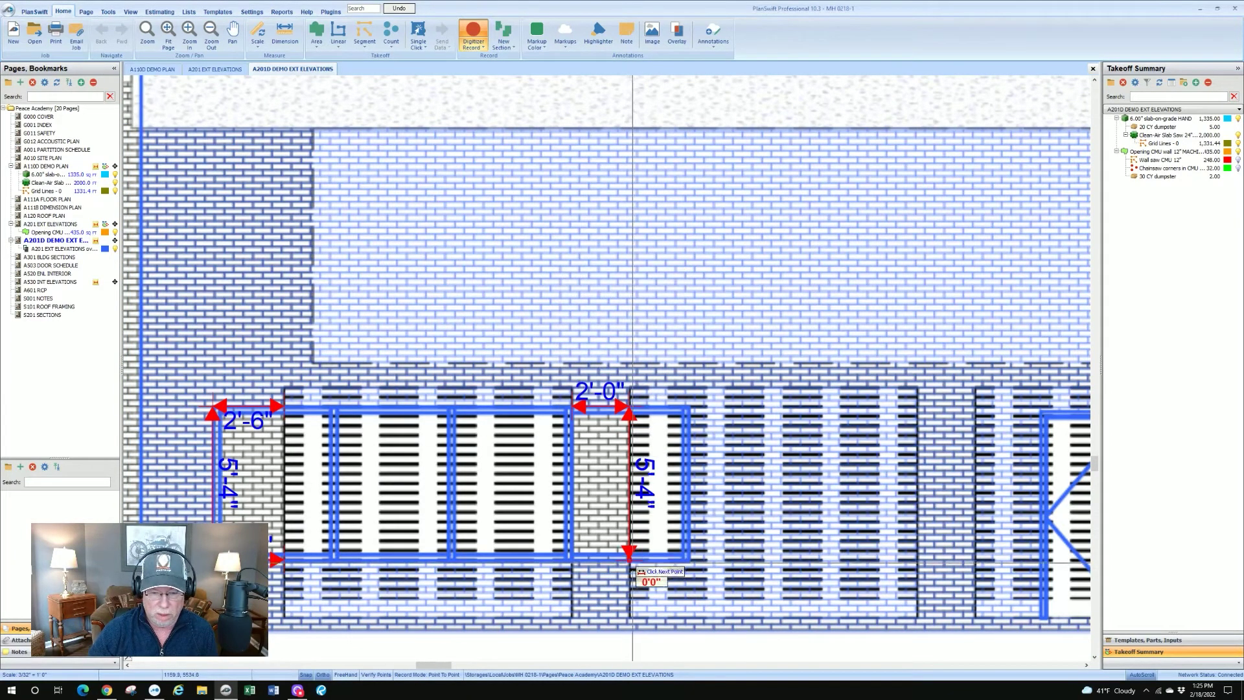
text(2)
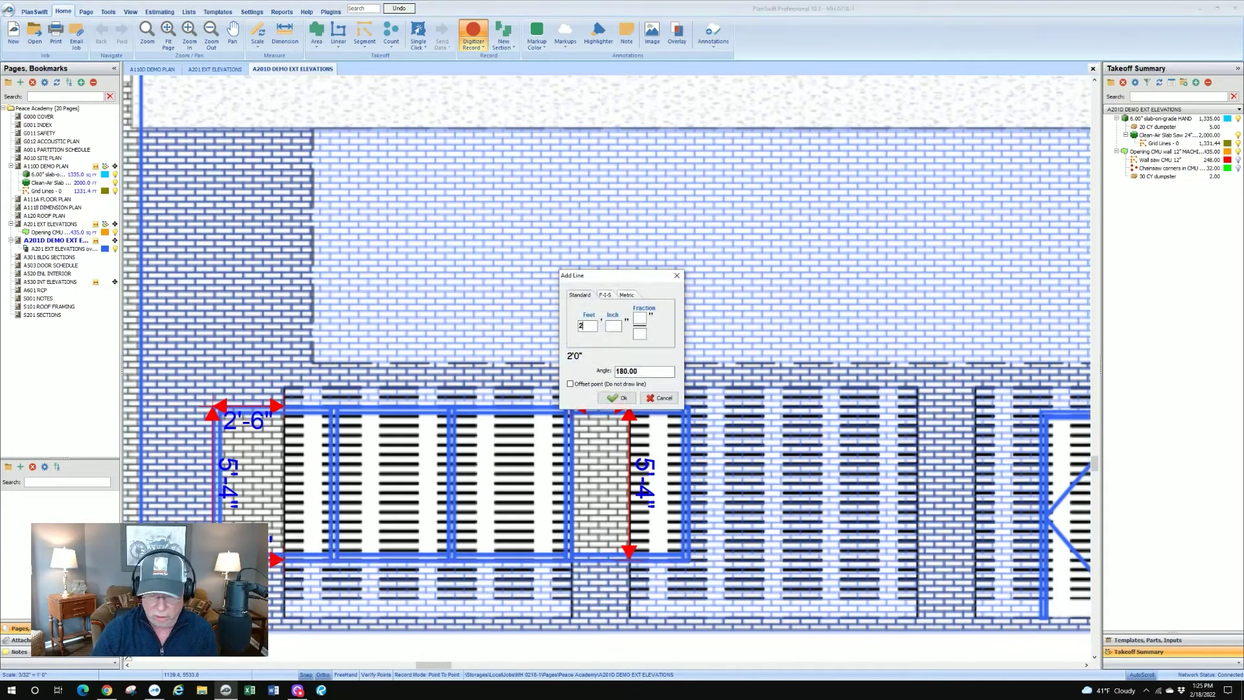
key(Return)
key(Escape)
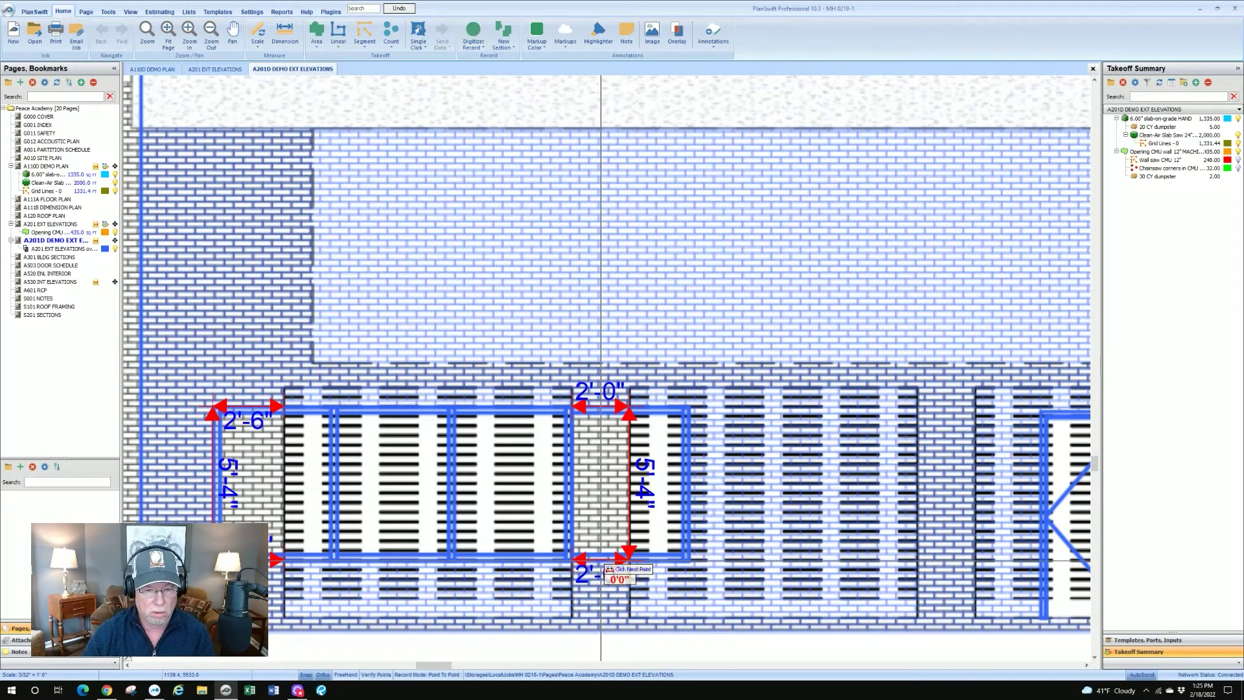
scroll(639, 407, down, 3)
scroll(689, 453, up, 2)
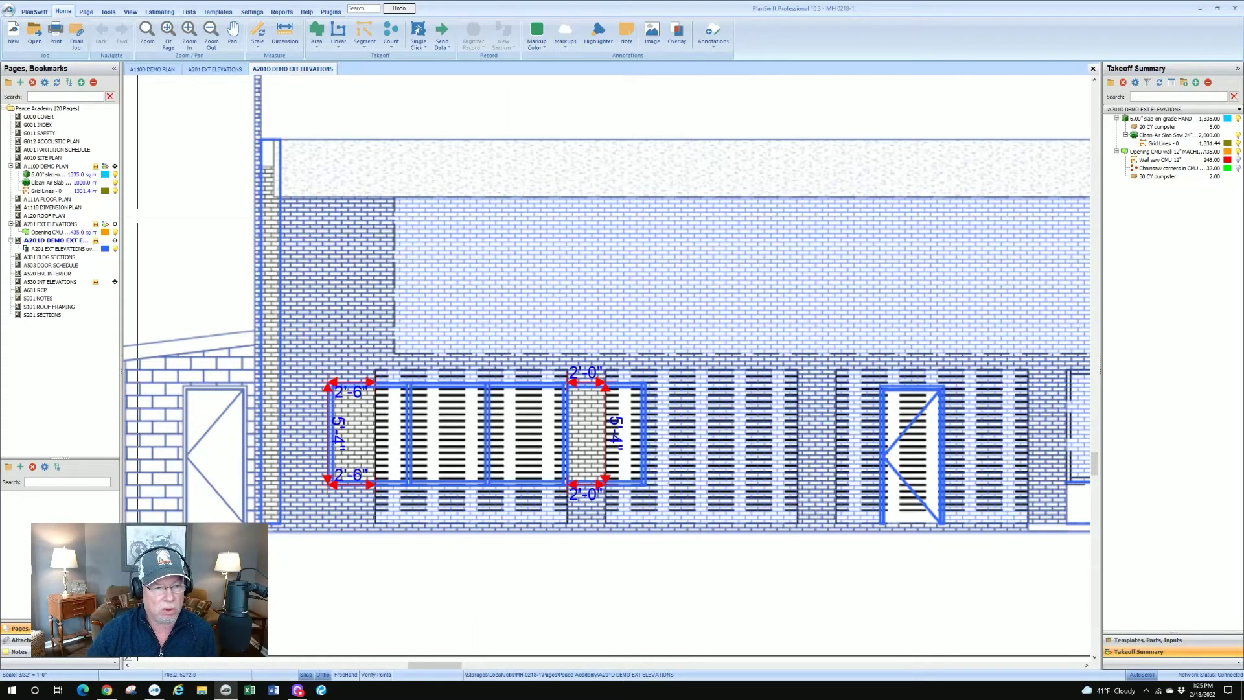
Step: Switch off the A201 exterior-elevations overlay on the demo page
click(116, 251)
click(116, 250)
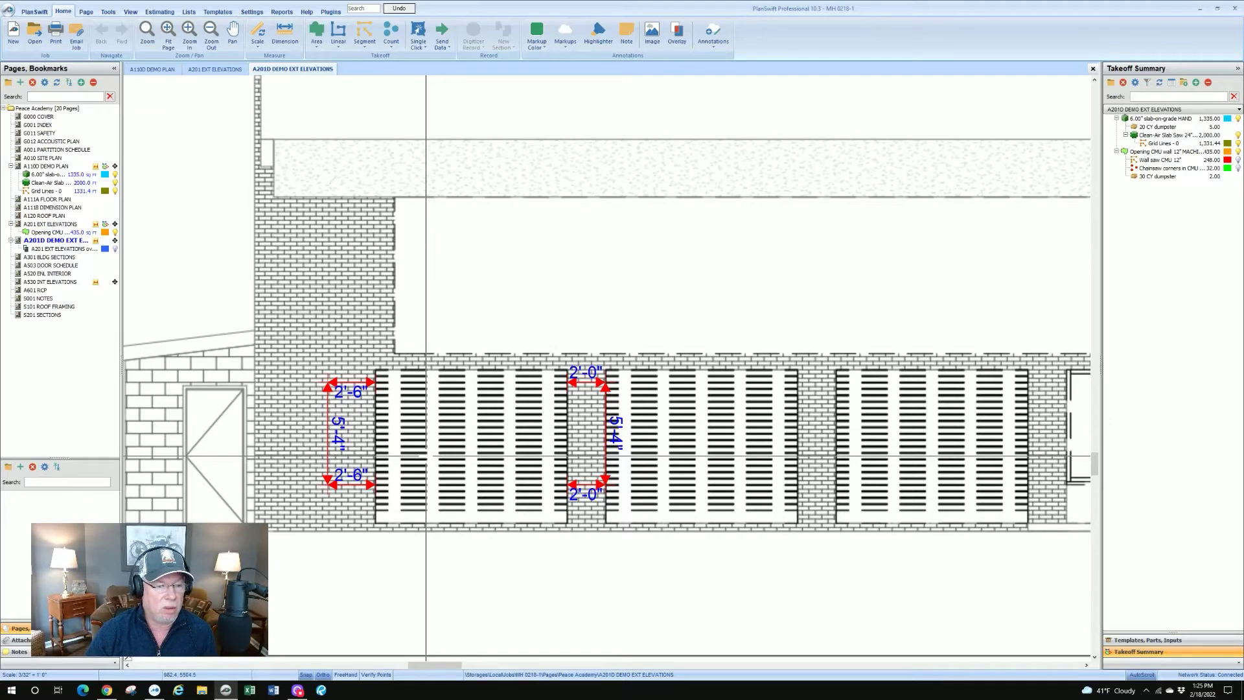
scroll(447, 454, down, 4)
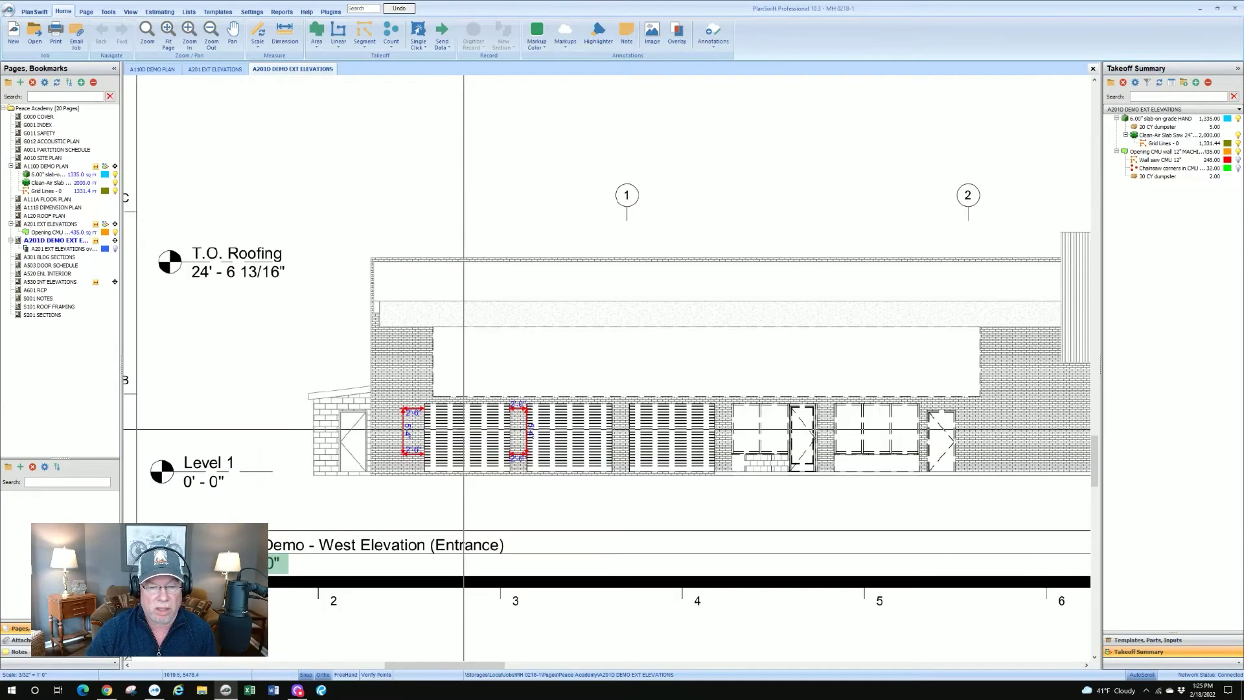
scroll(624, 327, up, 3)
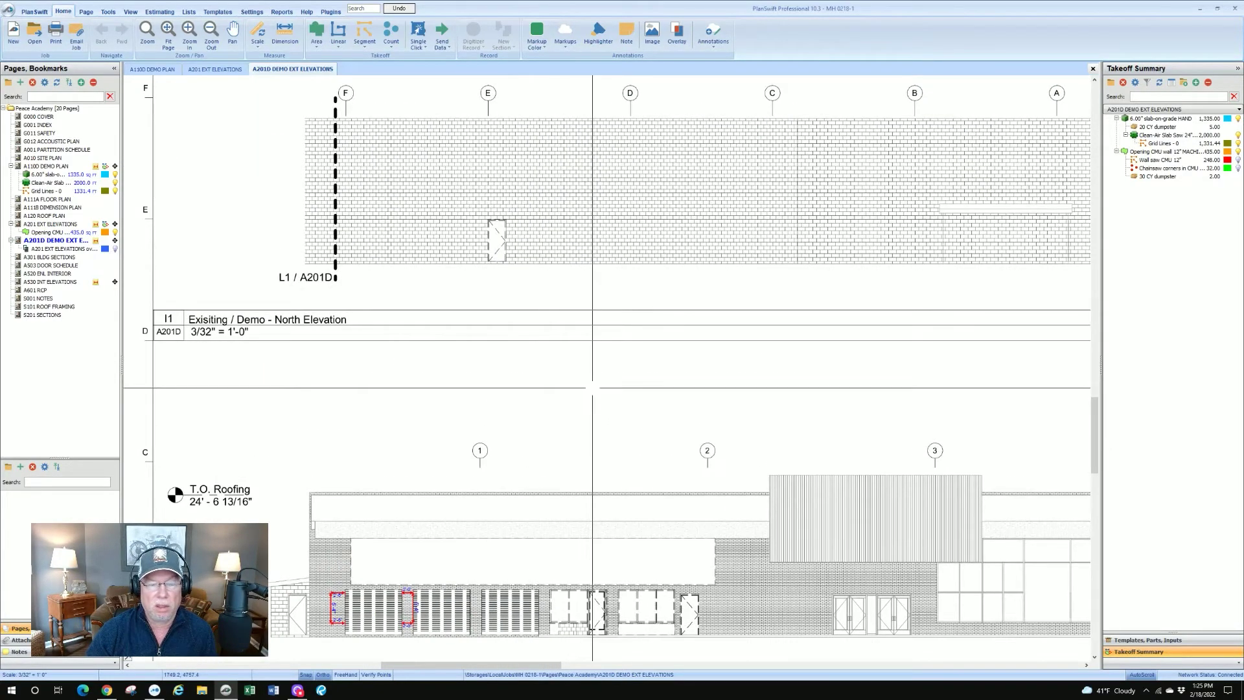
Step: Open the A201 EXT ELEVATIONS sheet and view the lower elevation near gridline 1
click(45, 226)
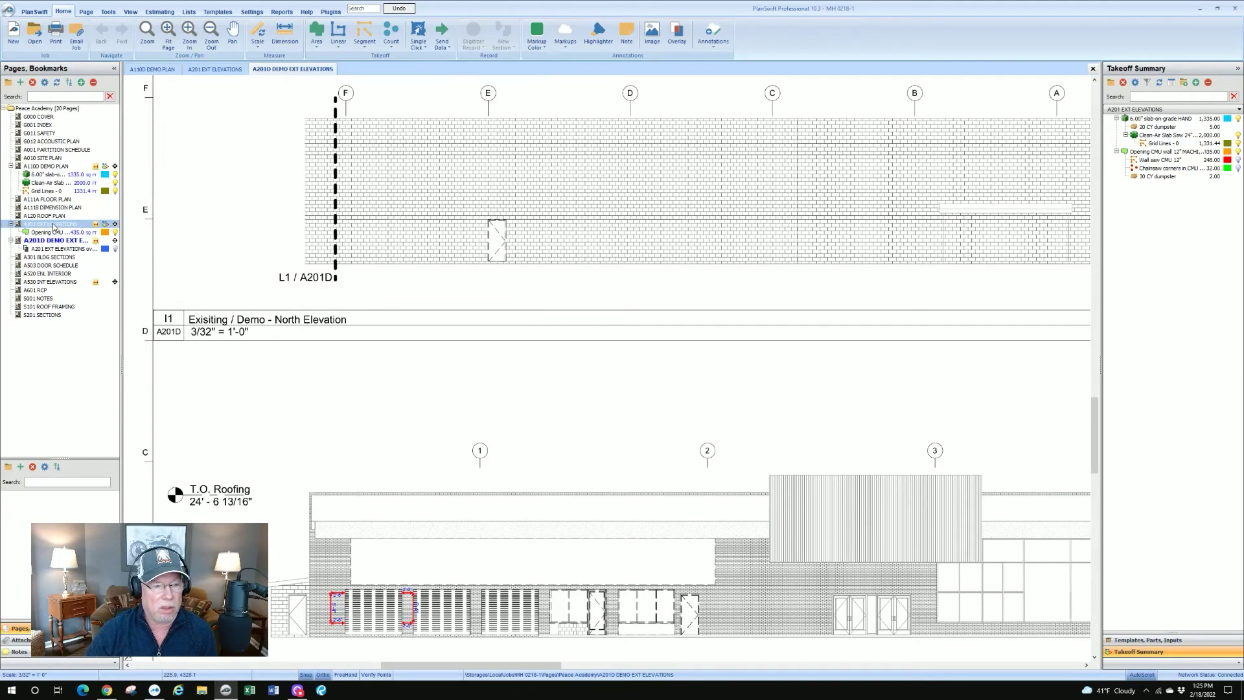
scroll(576, 286, up, 5)
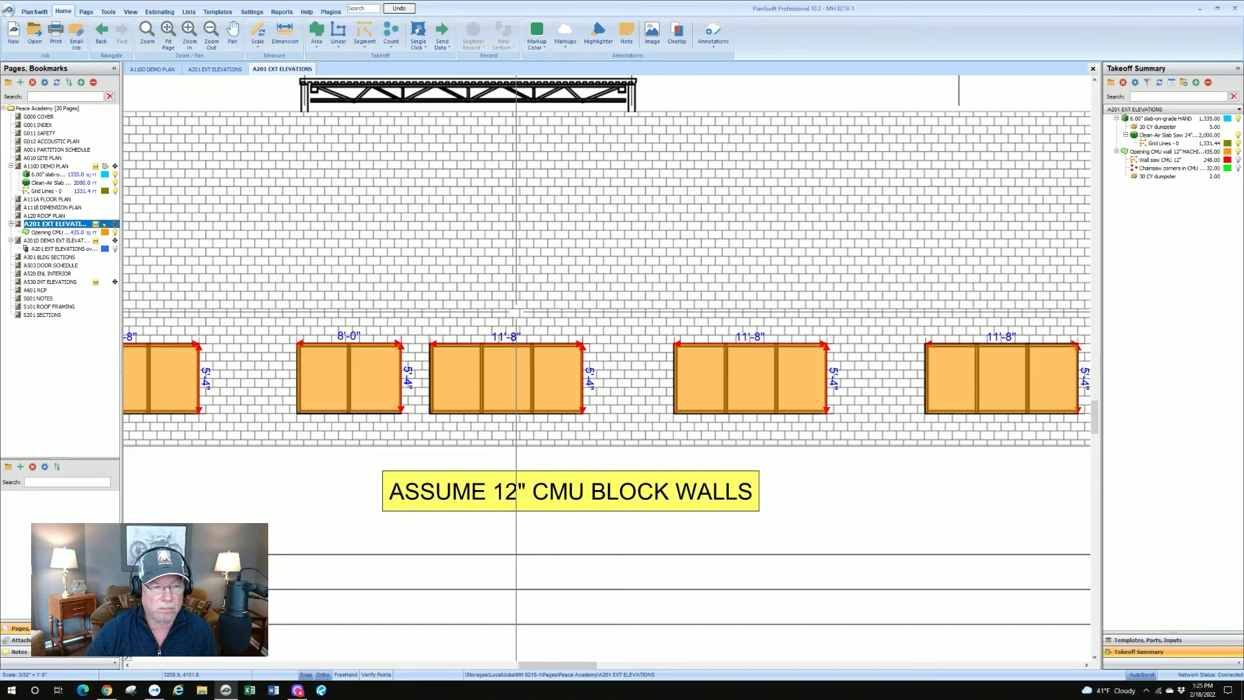
scroll(516, 312, down, 3)
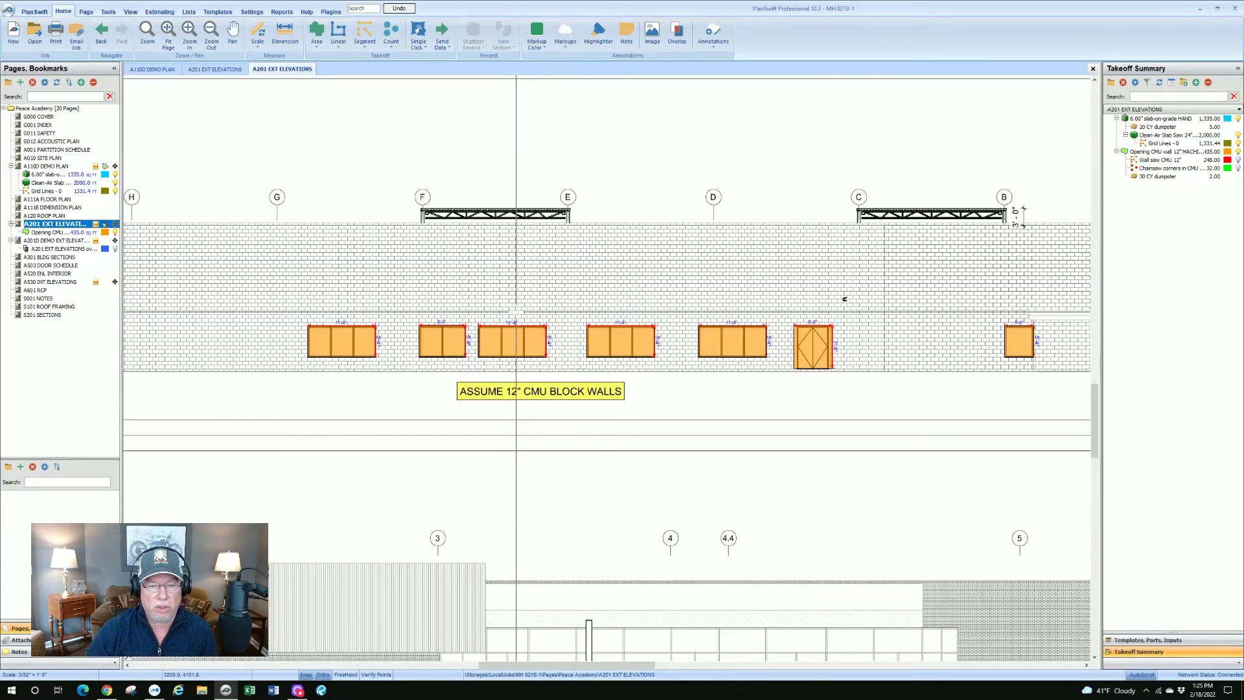
scroll(516, 312, down, 2)
scroll(242, 225, up, 3)
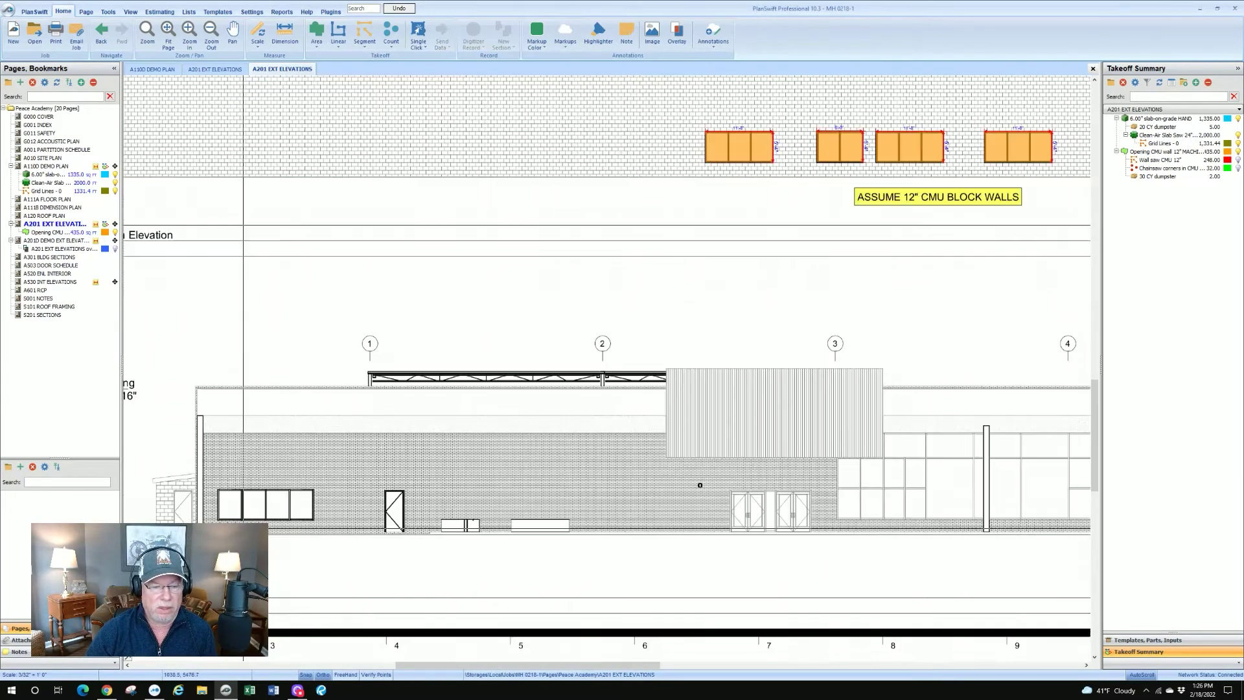
scroll(243, 528, up, 3)
drag(296, 492, 366, 467)
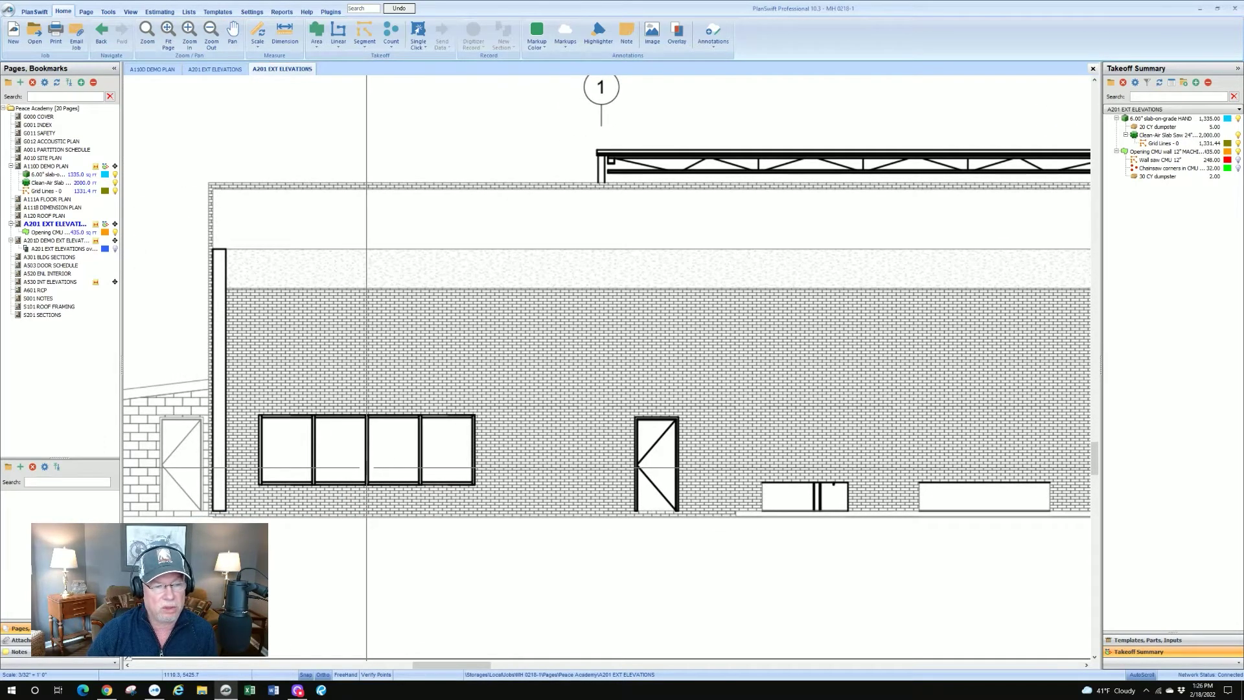
Step: Return to the A201D DEMO EXT ELEVATIONS sheet with its dimensioned cuts
click(62, 241)
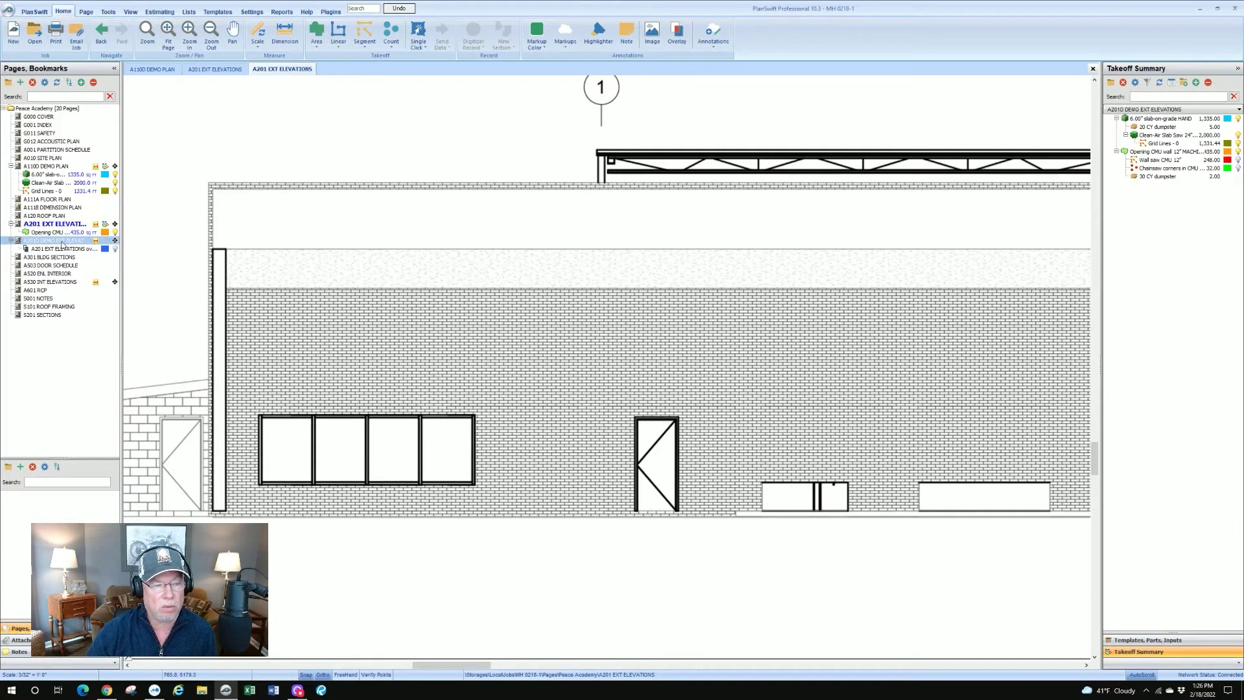
scroll(393, 444, down, 2)
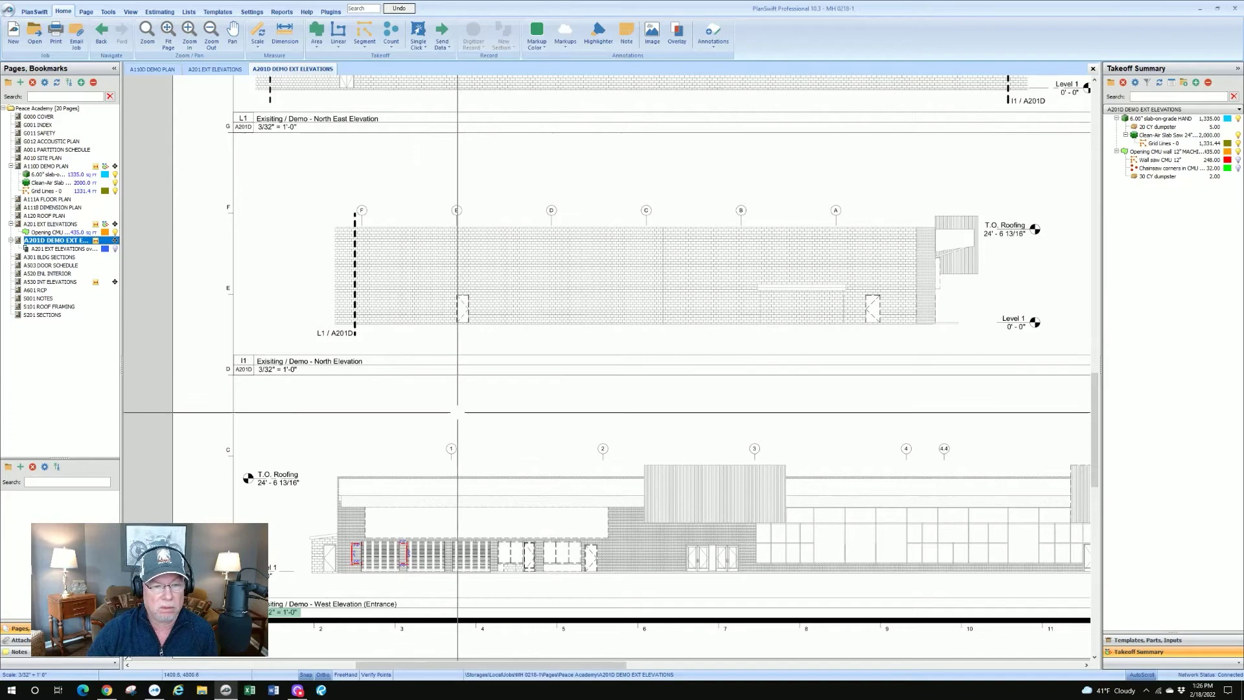
scroll(395, 454, down, 1)
scroll(394, 500, up, 4)
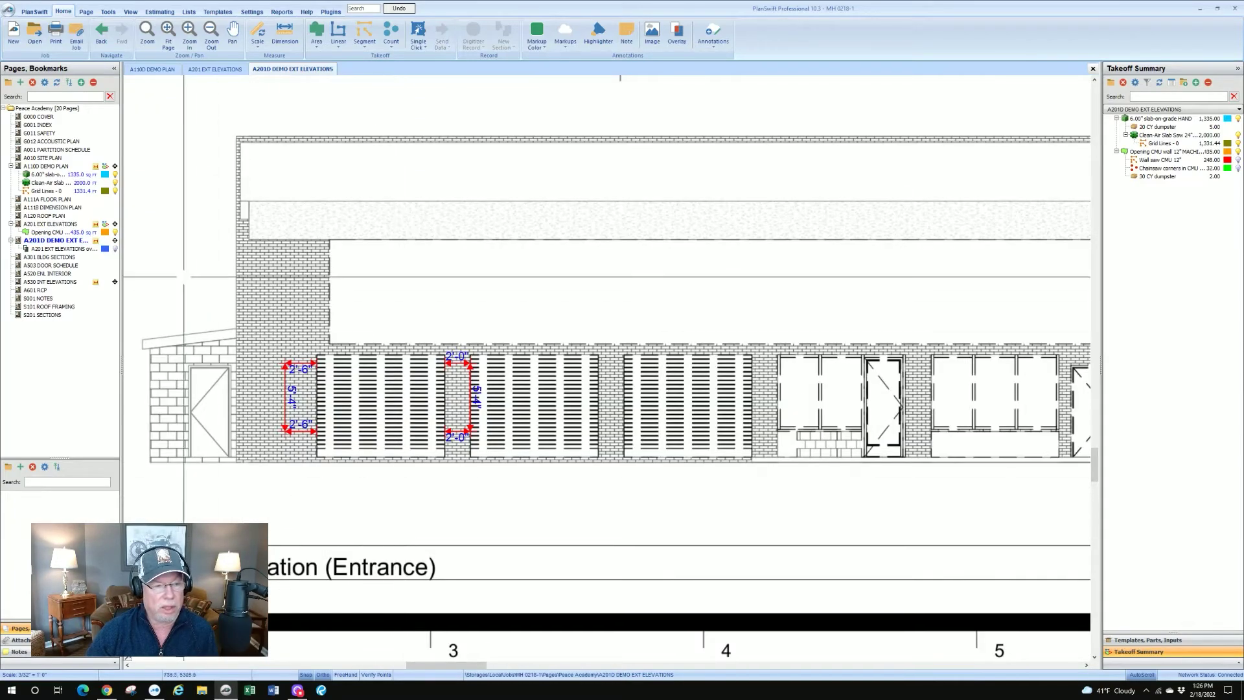
Step: Show the A201 overlay again and select the A201 EXT ELEVATIONS overlay row
click(116, 248)
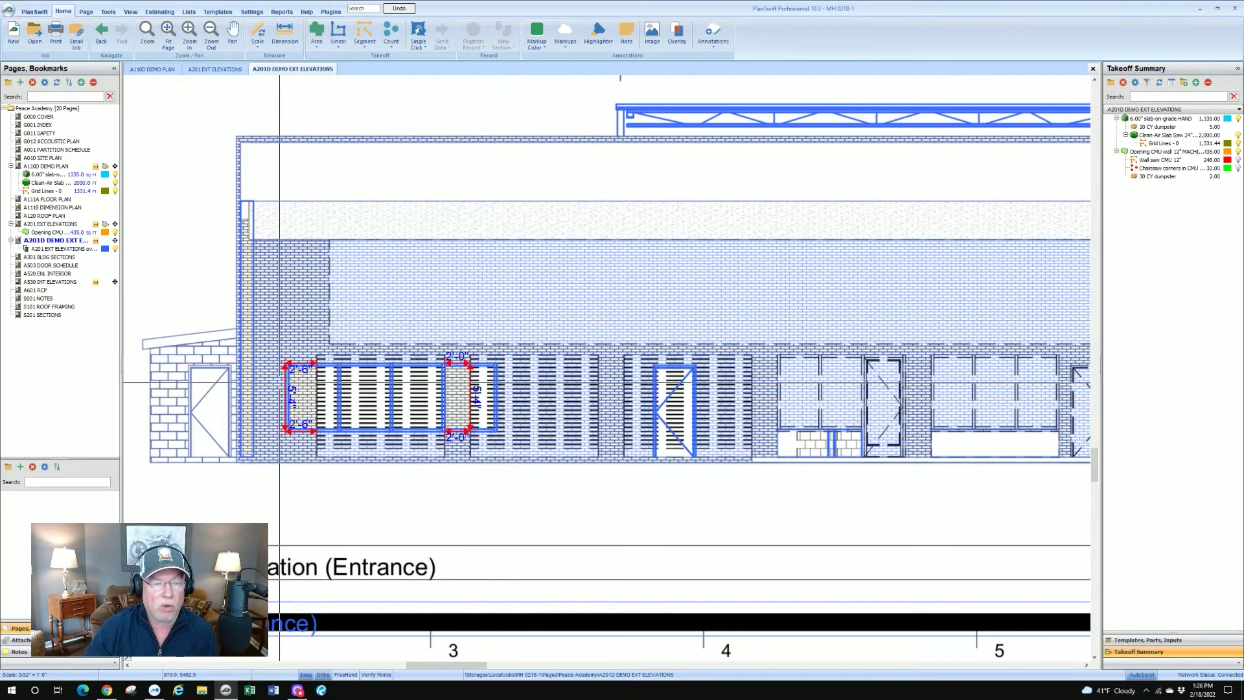
click(48, 249)
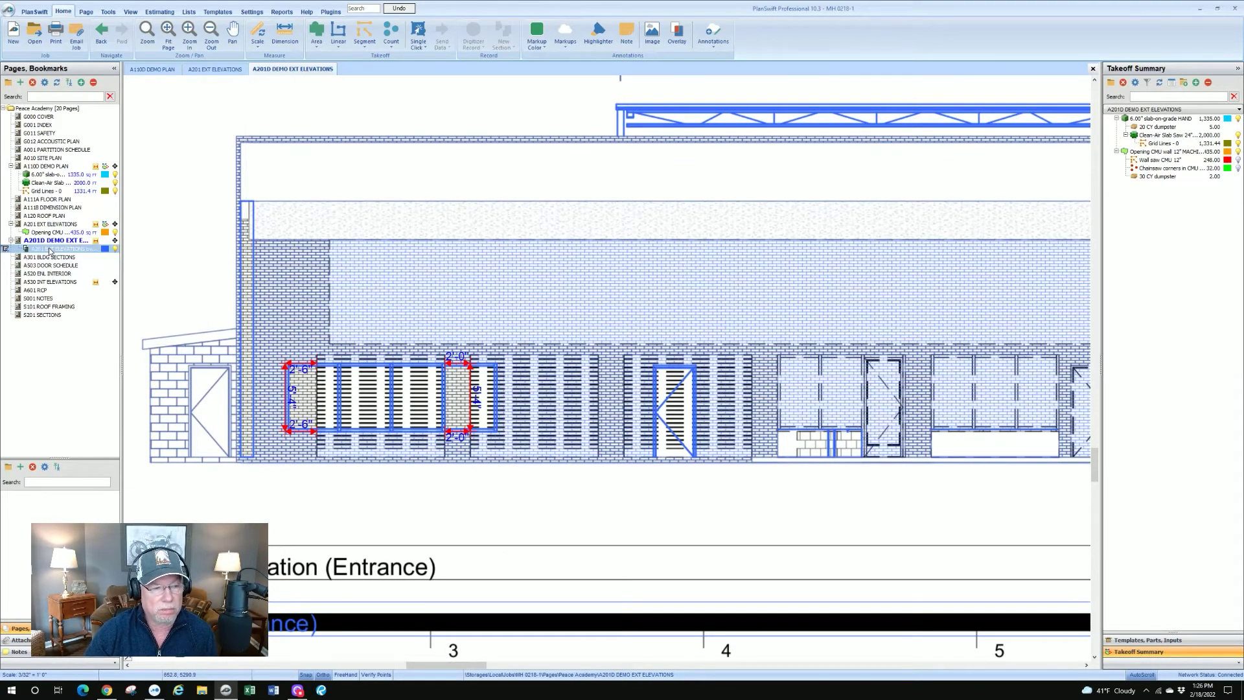
click(49, 250)
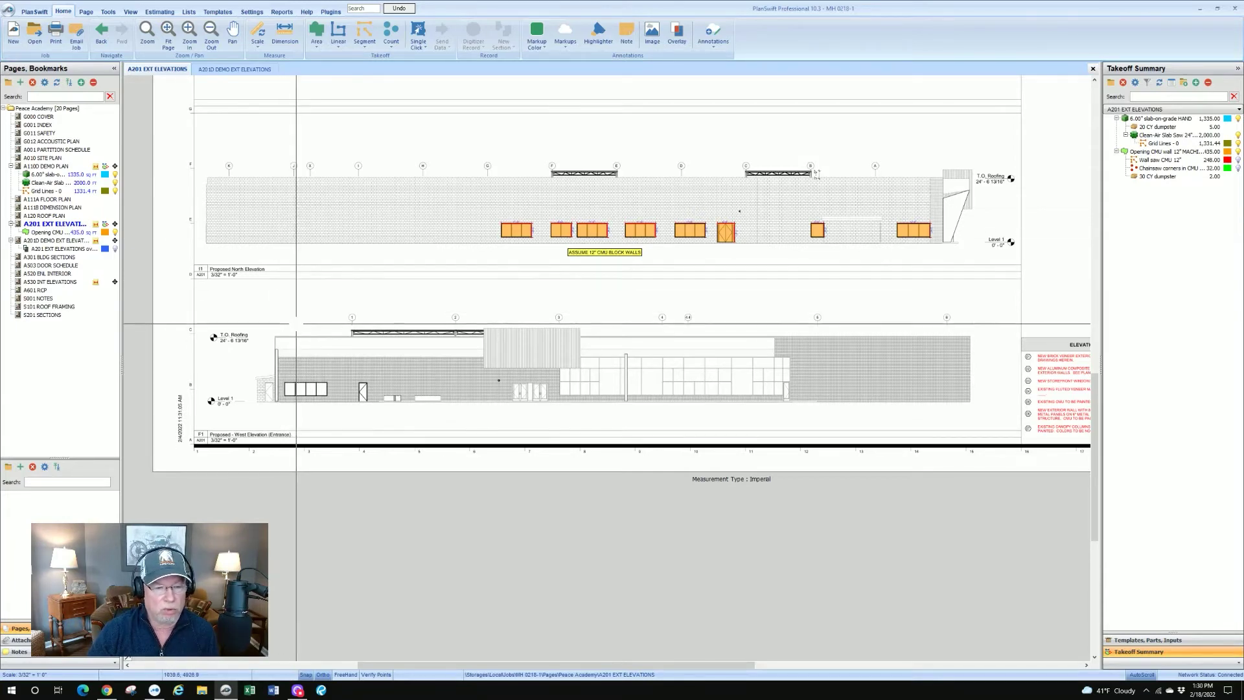
Step: Open A201D DEMO EXT ELEVATIONS, pan to the West Elevation (Entrance), and start a new overlay
click(64, 240)
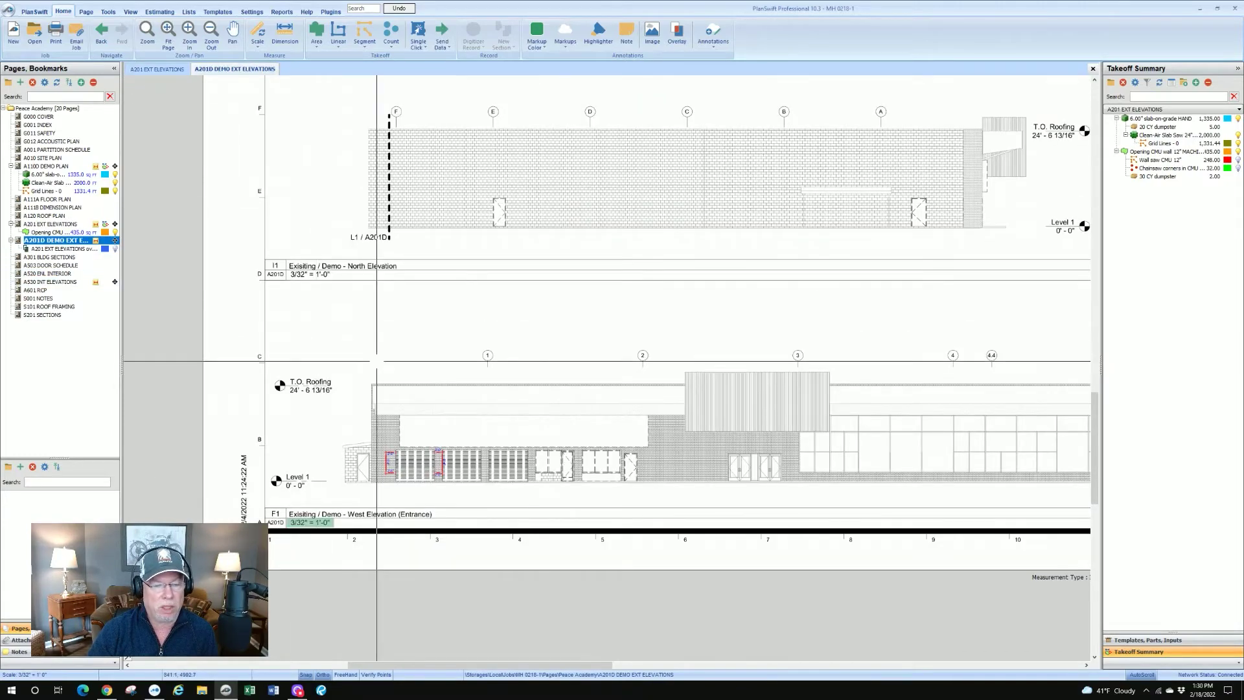
scroll(454, 471, up, 2)
drag(465, 470, 459, 321)
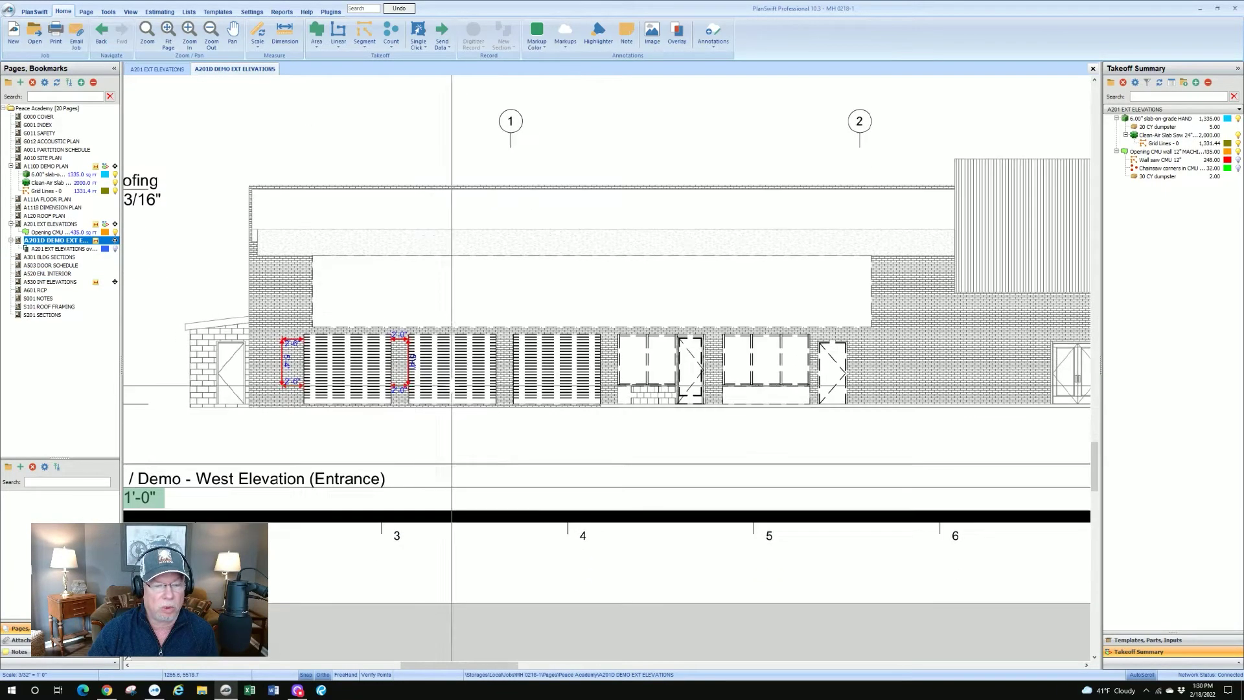
mouse_move(431, 402)
mouse_down()
mouse_move(490, 396)
mouse_move(460, 414)
mouse_up()
scroll(490, 396, down, 2)
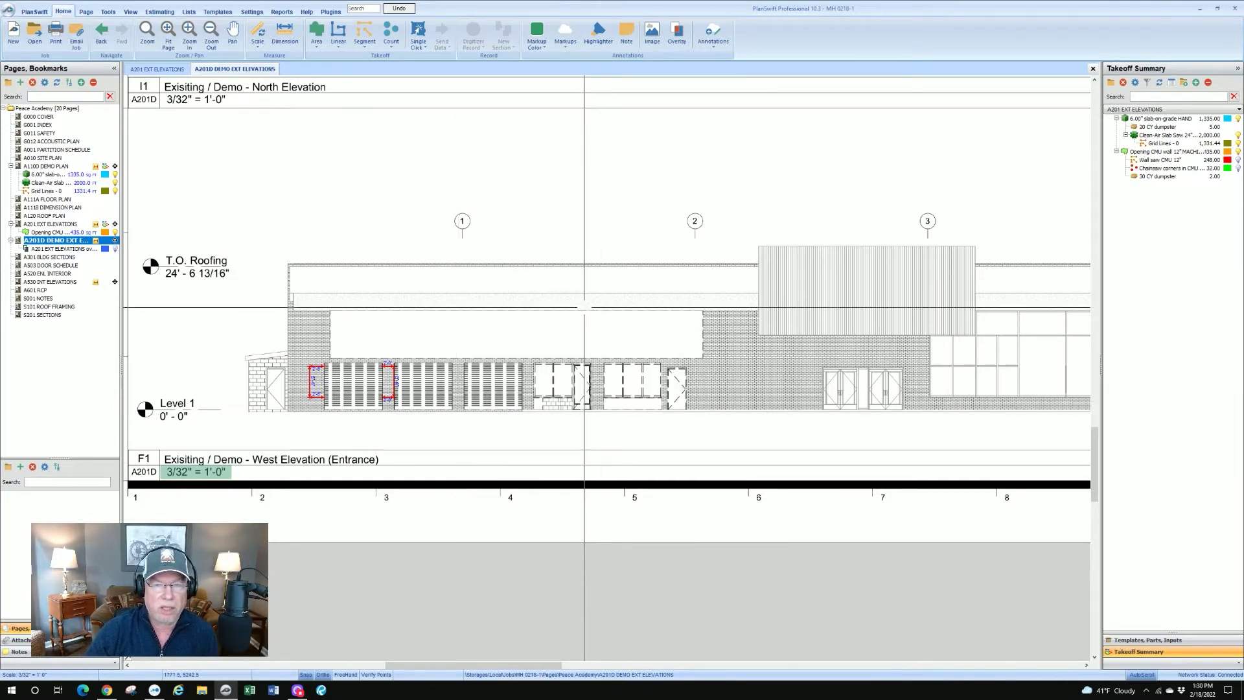
click(677, 35)
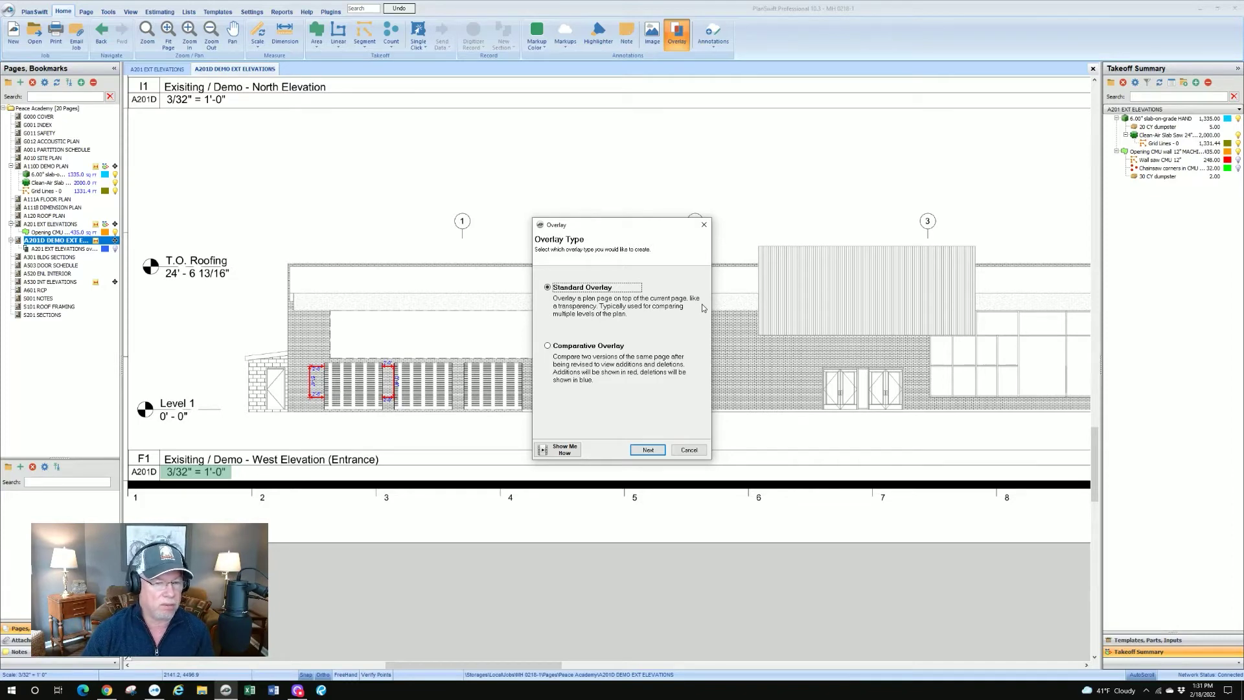
Step: Choose Standard Overlay as the overlay type and continue to page selection
click(548, 346)
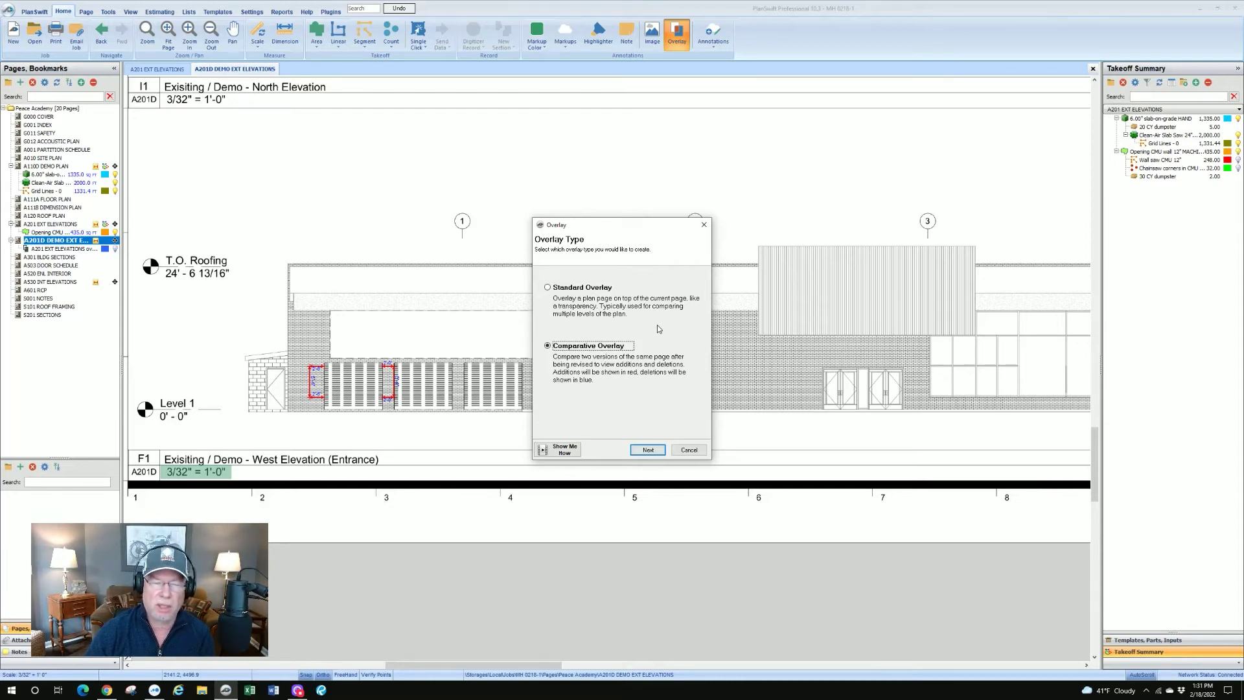
click(548, 287)
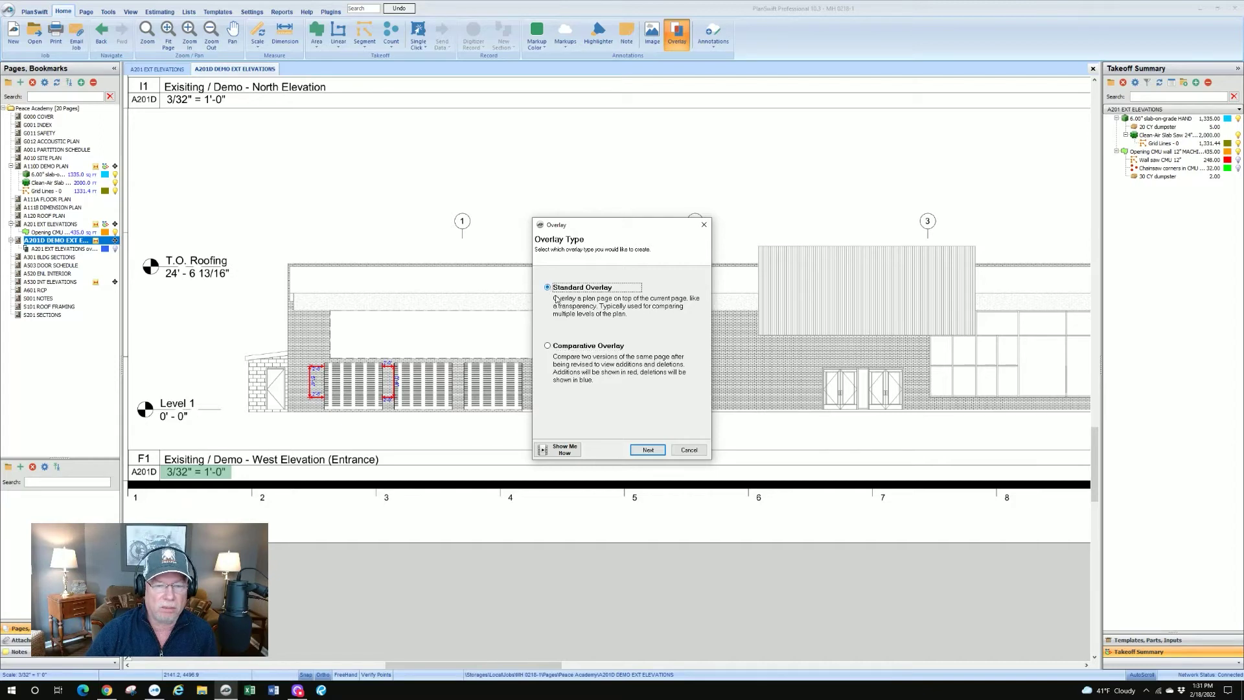
click(652, 452)
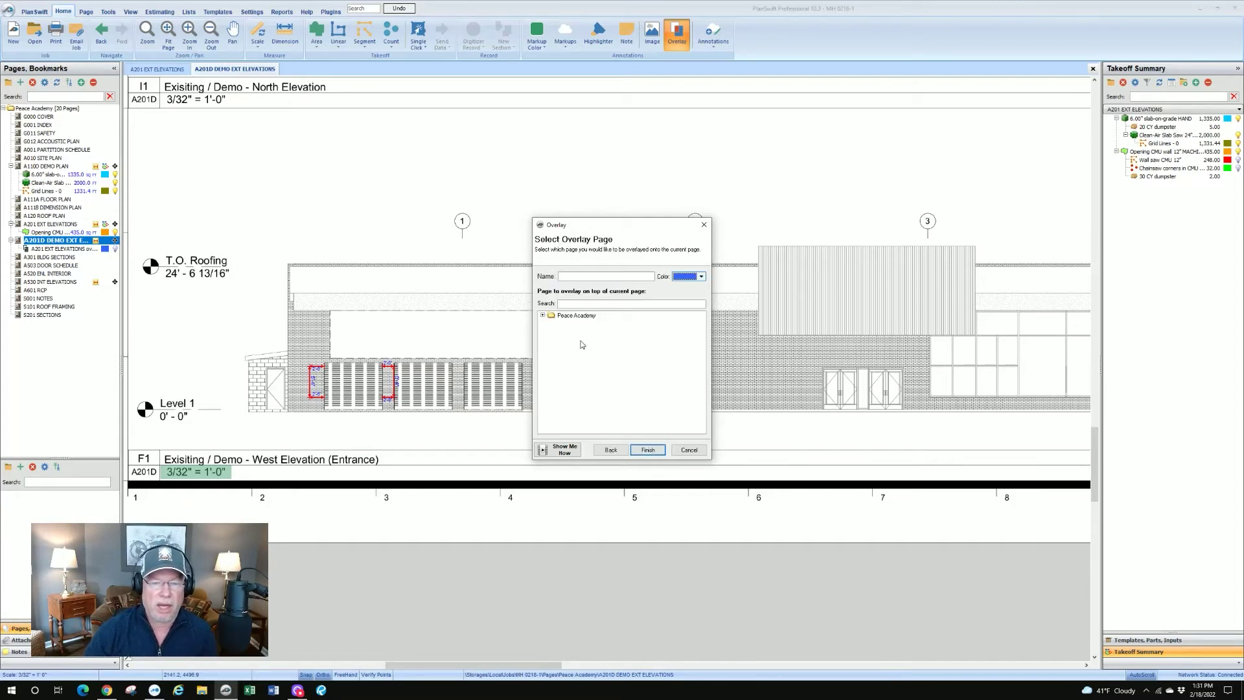
Step: Pick A201 EXT ELEVATIONS under Peace Academy, colour it Light Blue, and finish
click(543, 315)
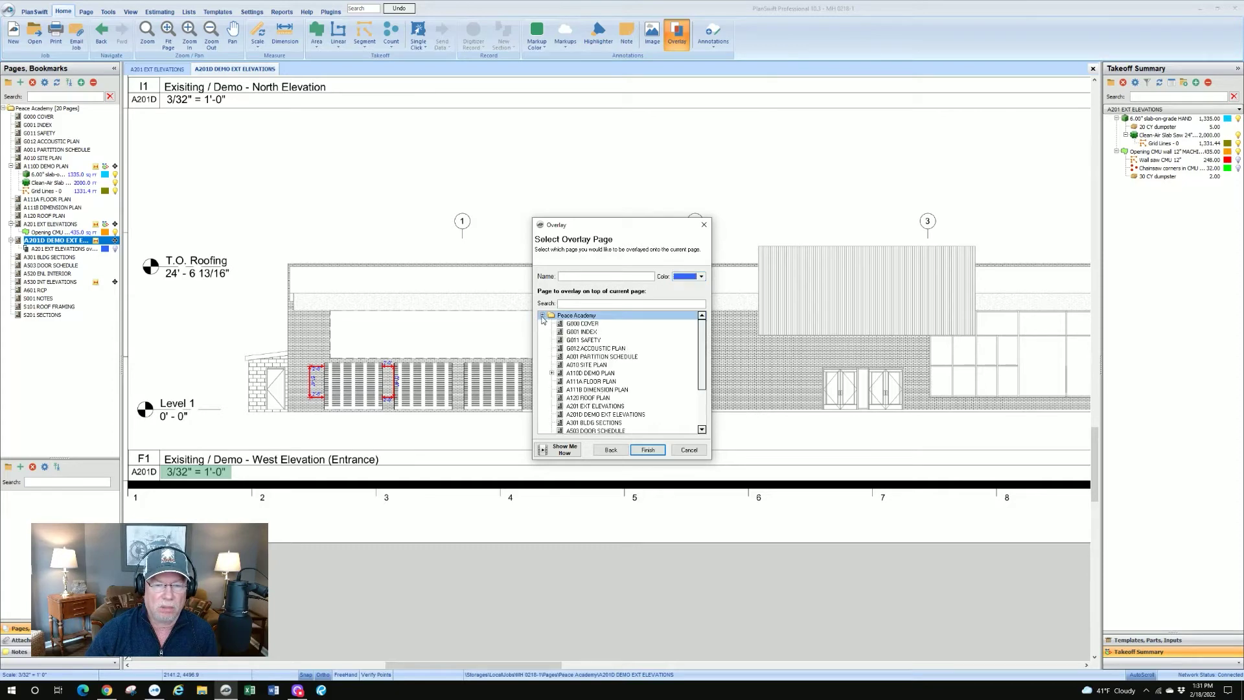
click(604, 374)
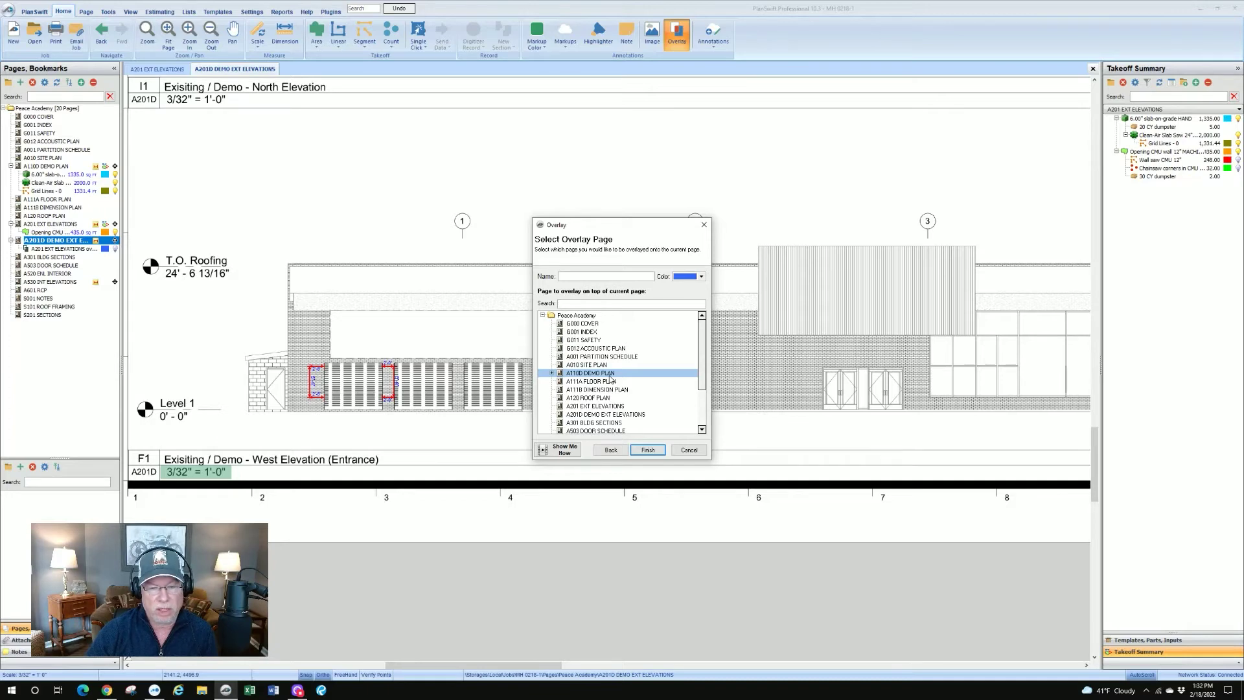
click(608, 381)
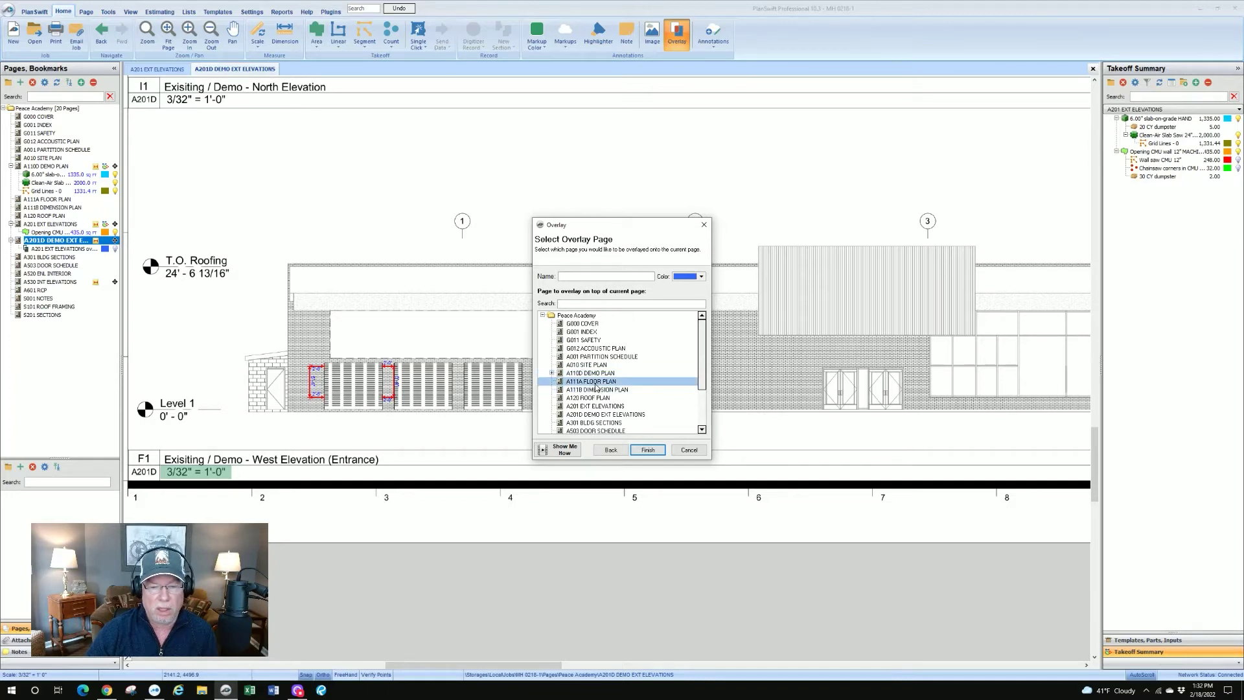
click(594, 406)
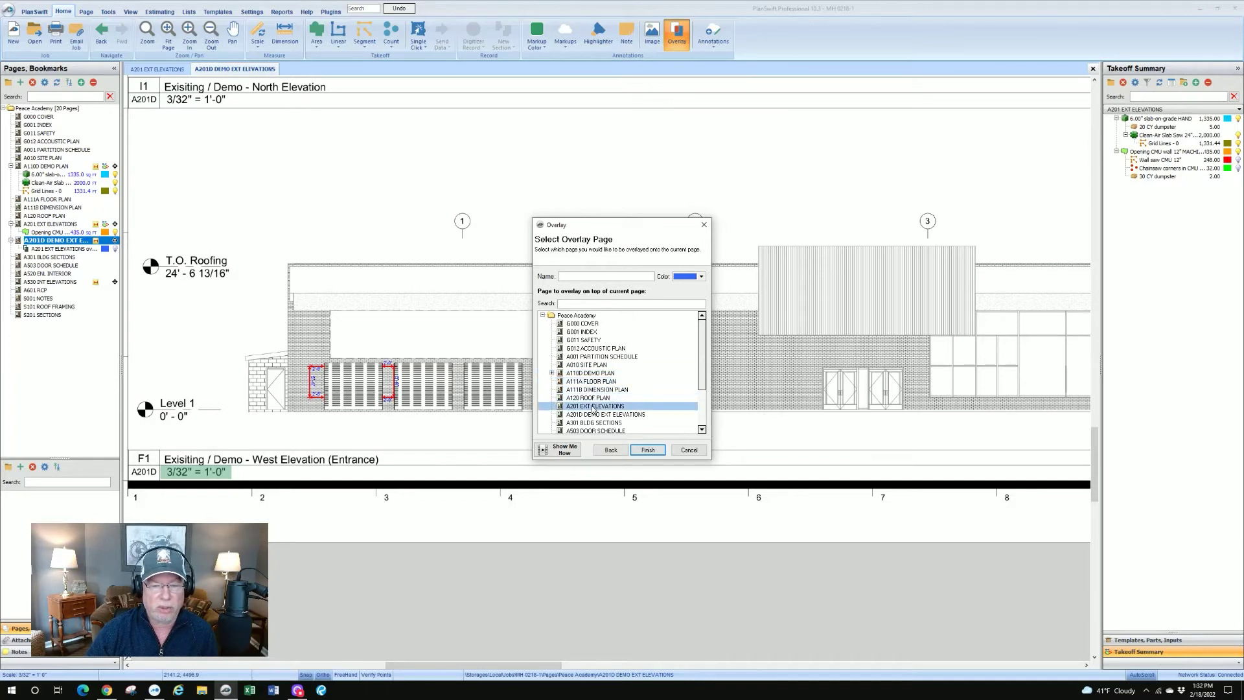
click(594, 407)
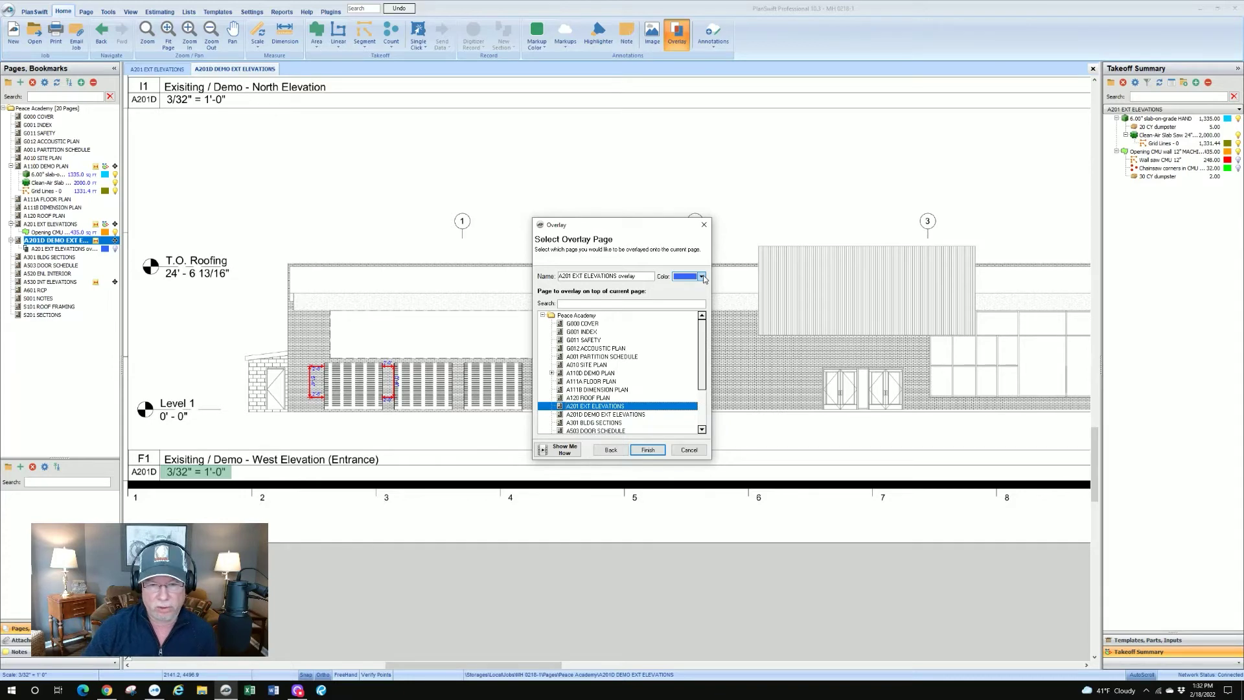
click(702, 276)
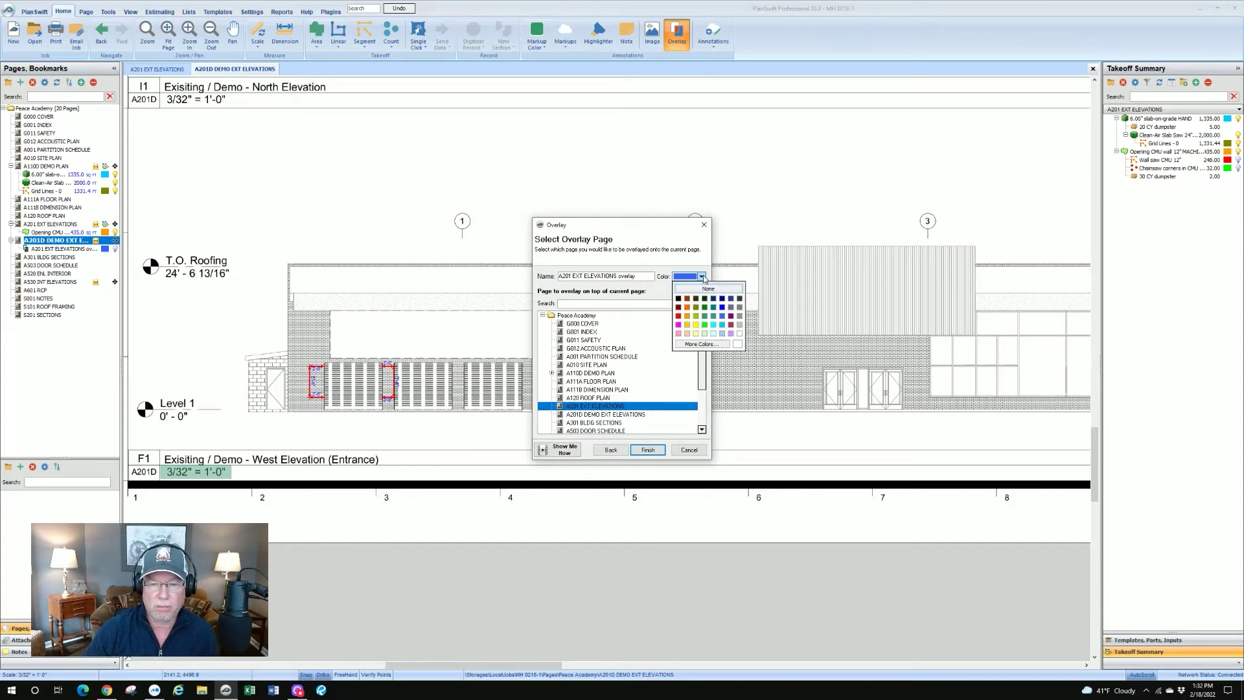
click(723, 316)
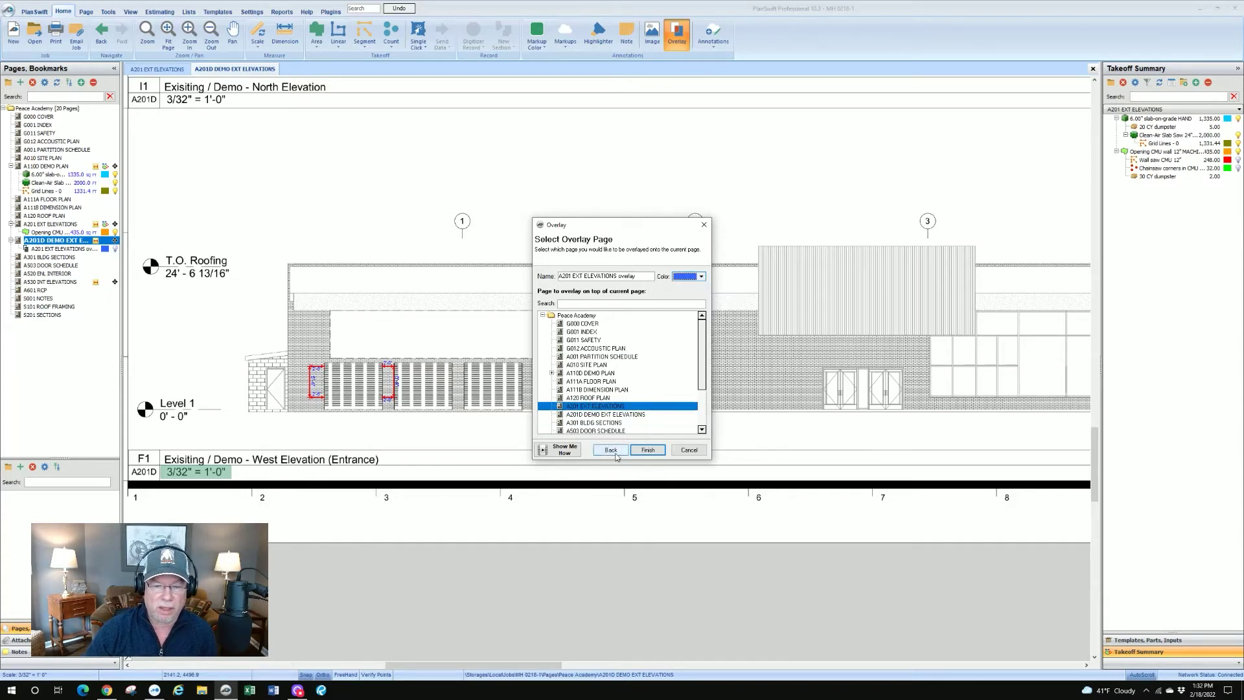
click(648, 449)
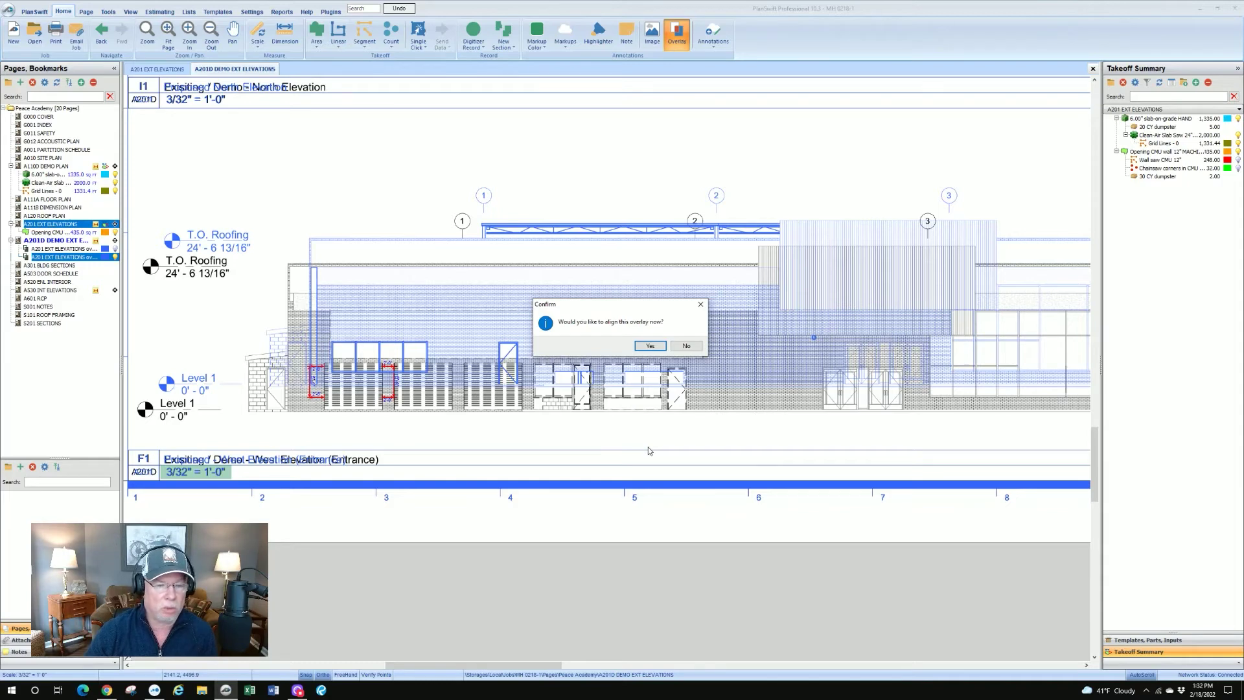
Step: Accept aligning now and set the first alignment point at the masonry wall's top-left corner
click(653, 346)
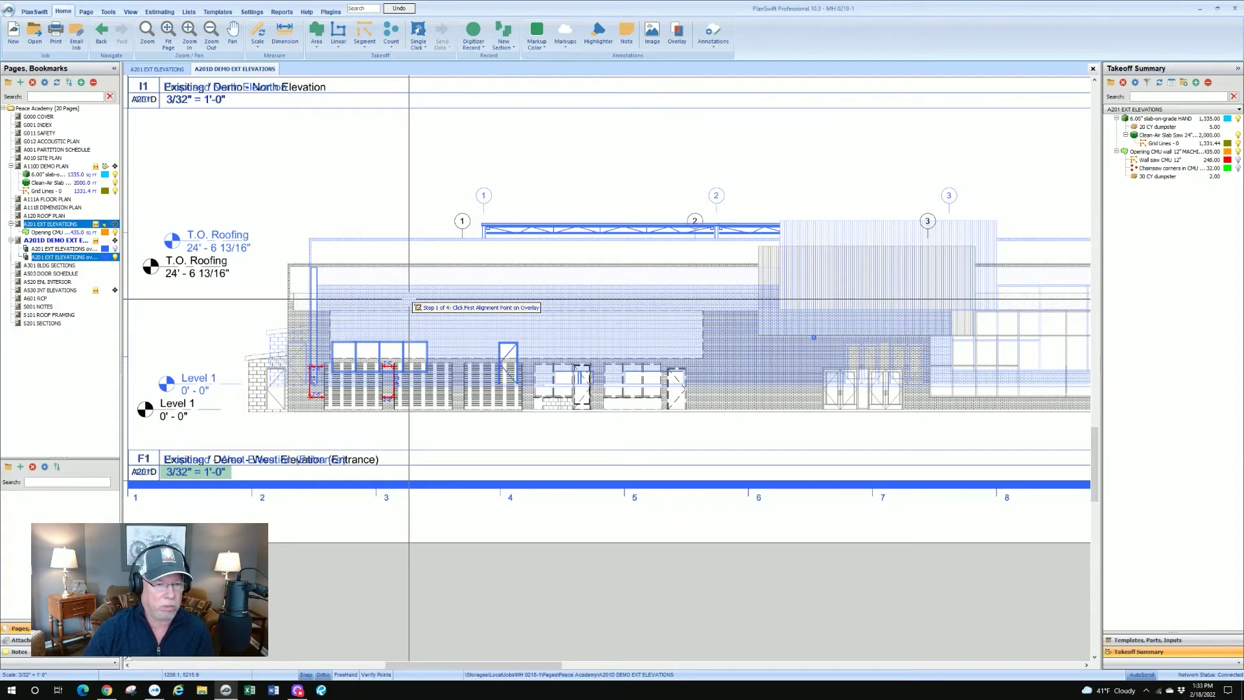
scroll(315, 241, up, 3)
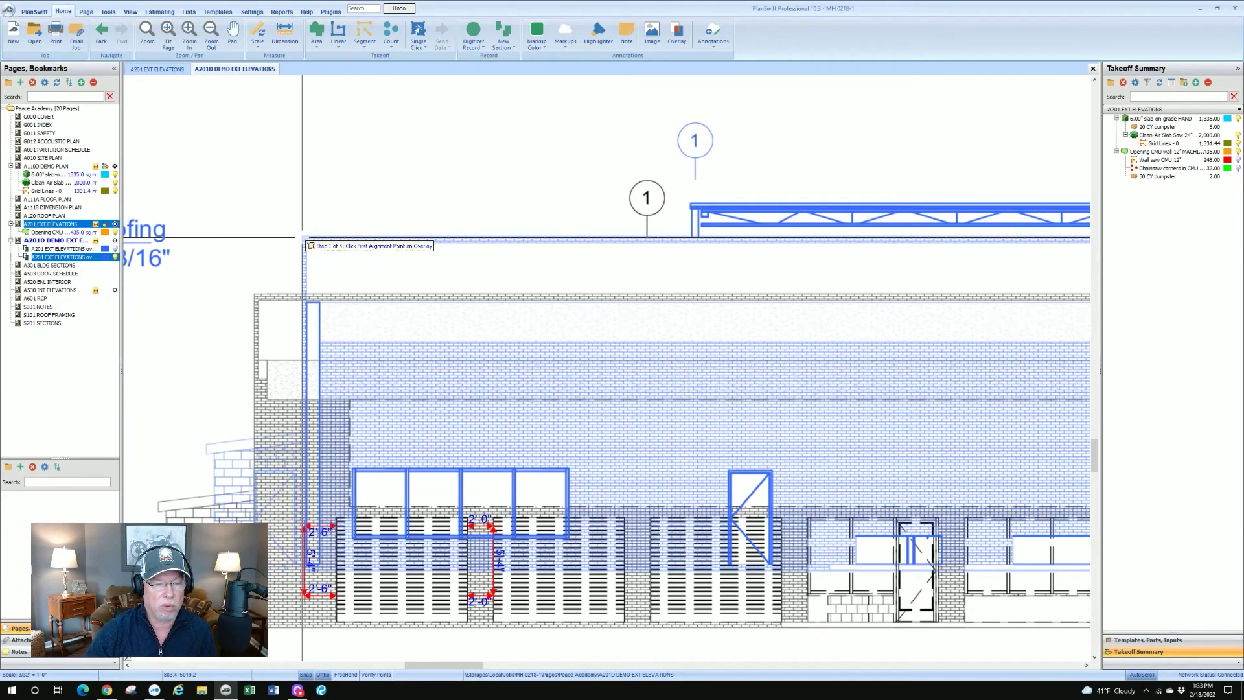
scroll(302, 238, up, 4)
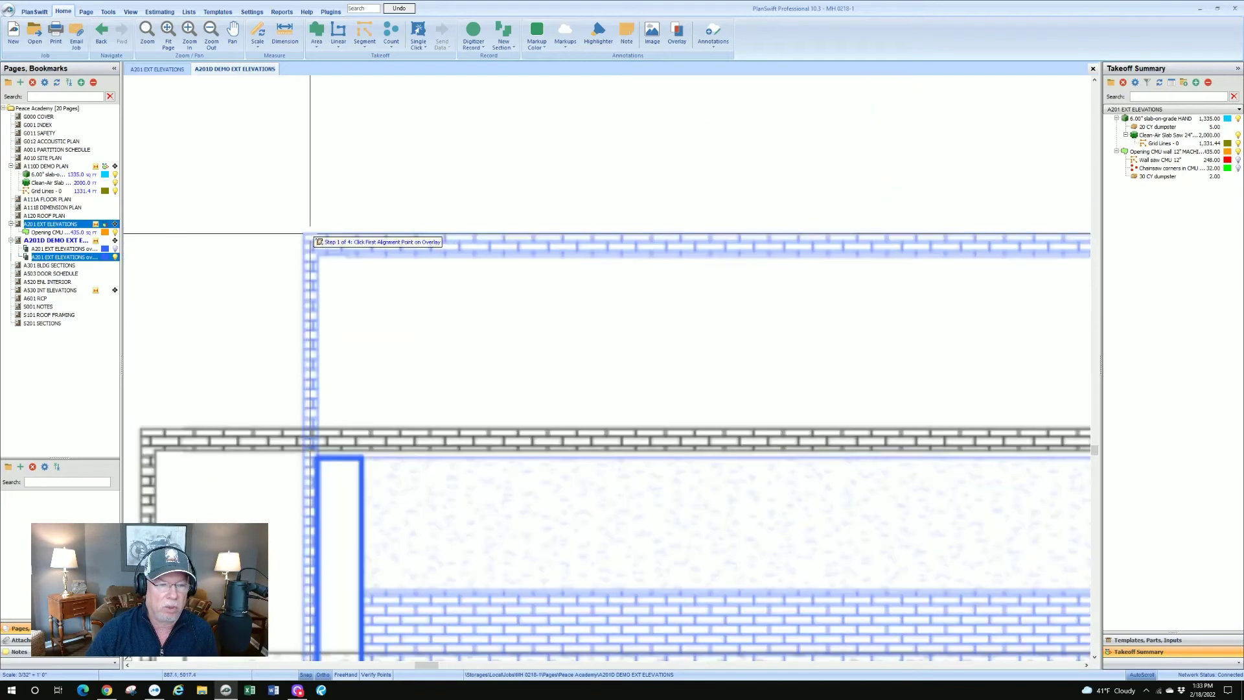
click(303, 233)
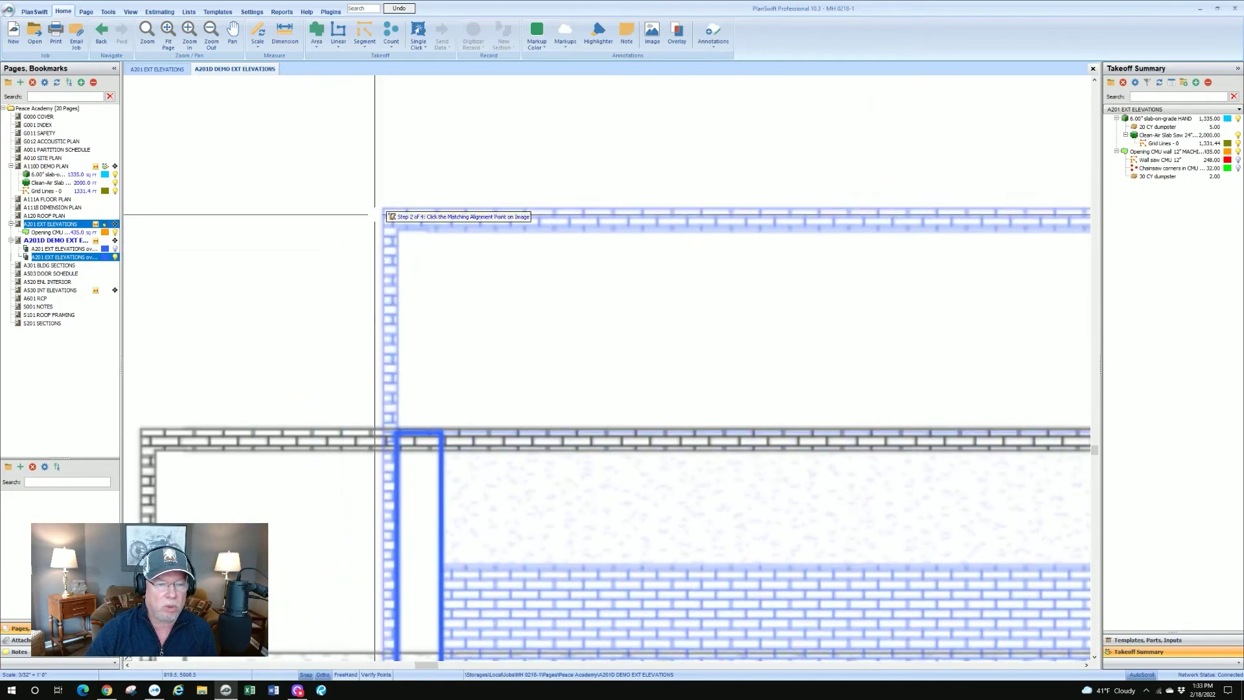
scroll(334, 244, down, 3)
scroll(334, 244, down, 3)
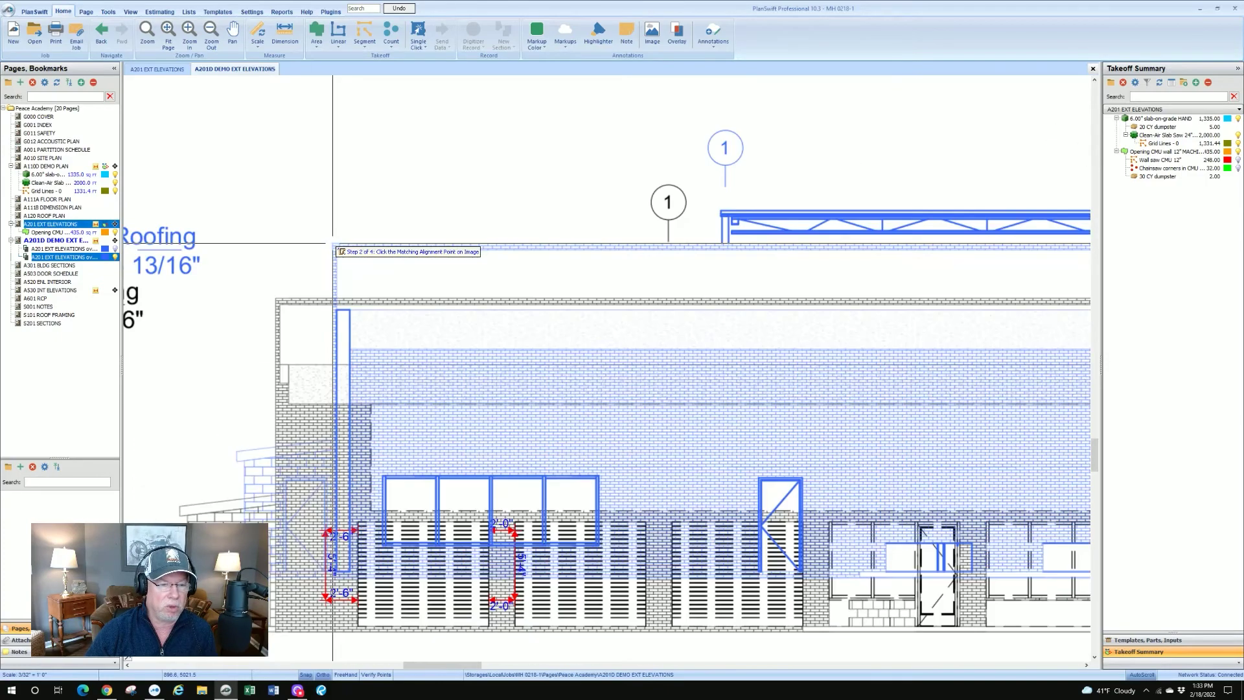
scroll(277, 304, up, 5)
scroll(275, 302, down, 4)
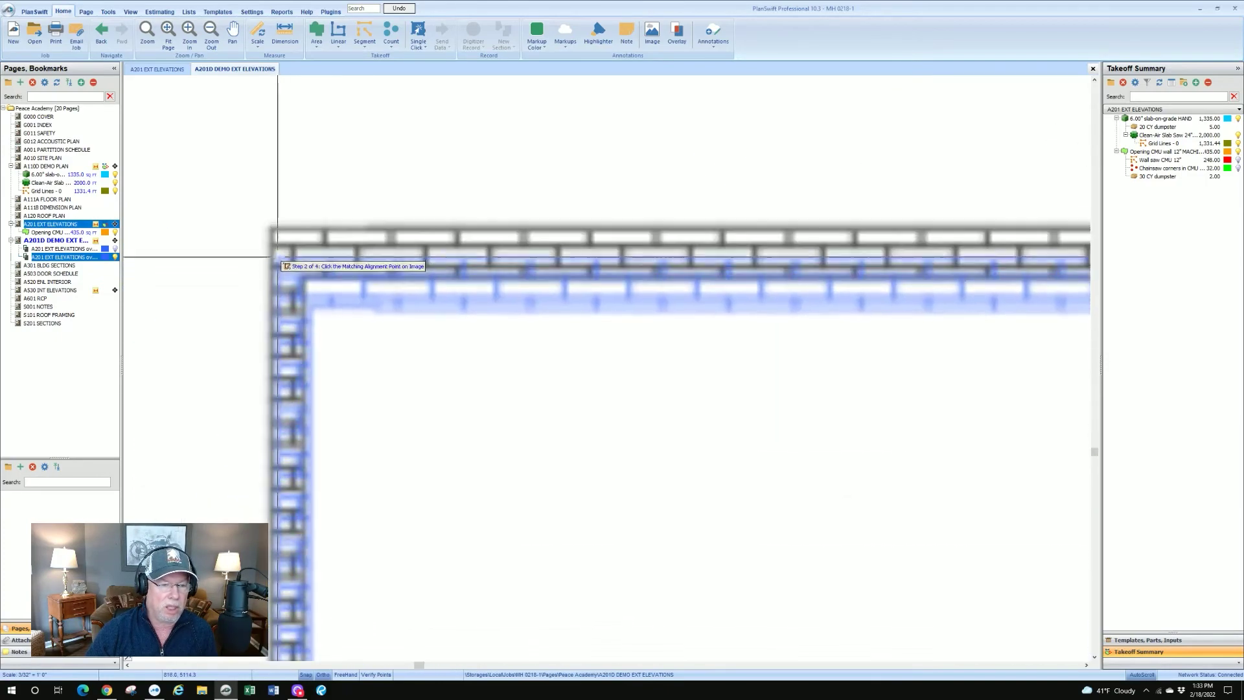
scroll(271, 244, up, 4)
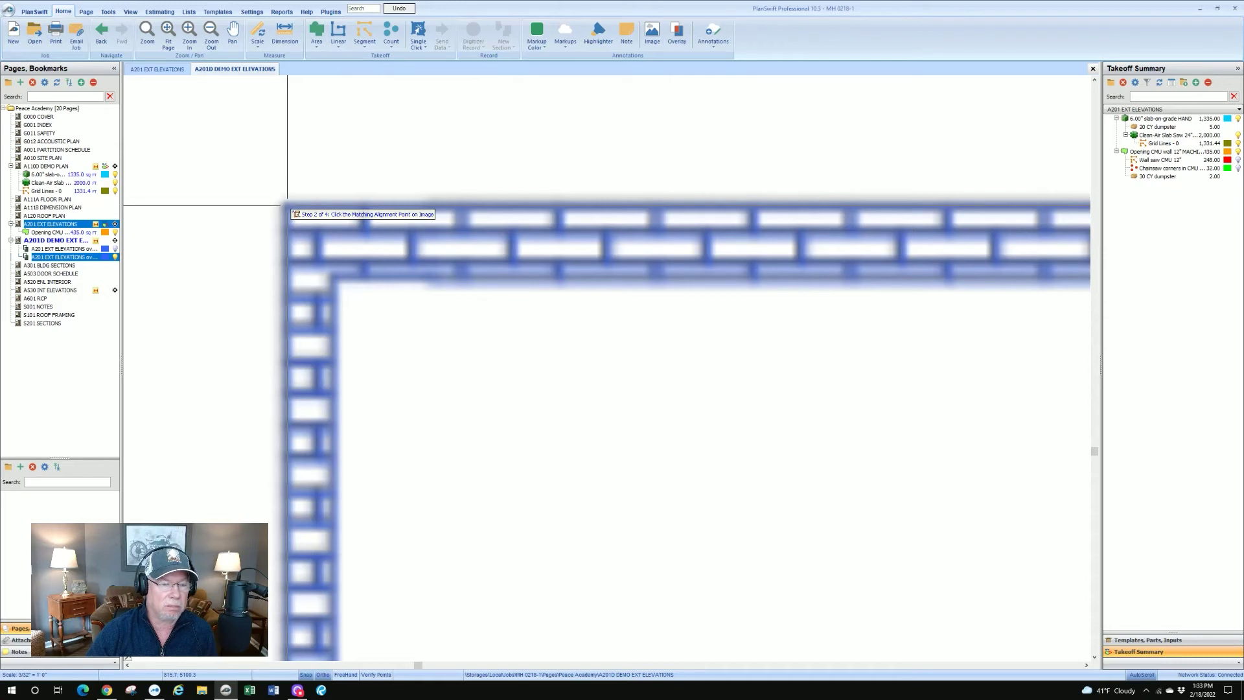
Step: Match the wall corner, then set the second alignment point at the brick wall's bottom east corner
click(287, 206)
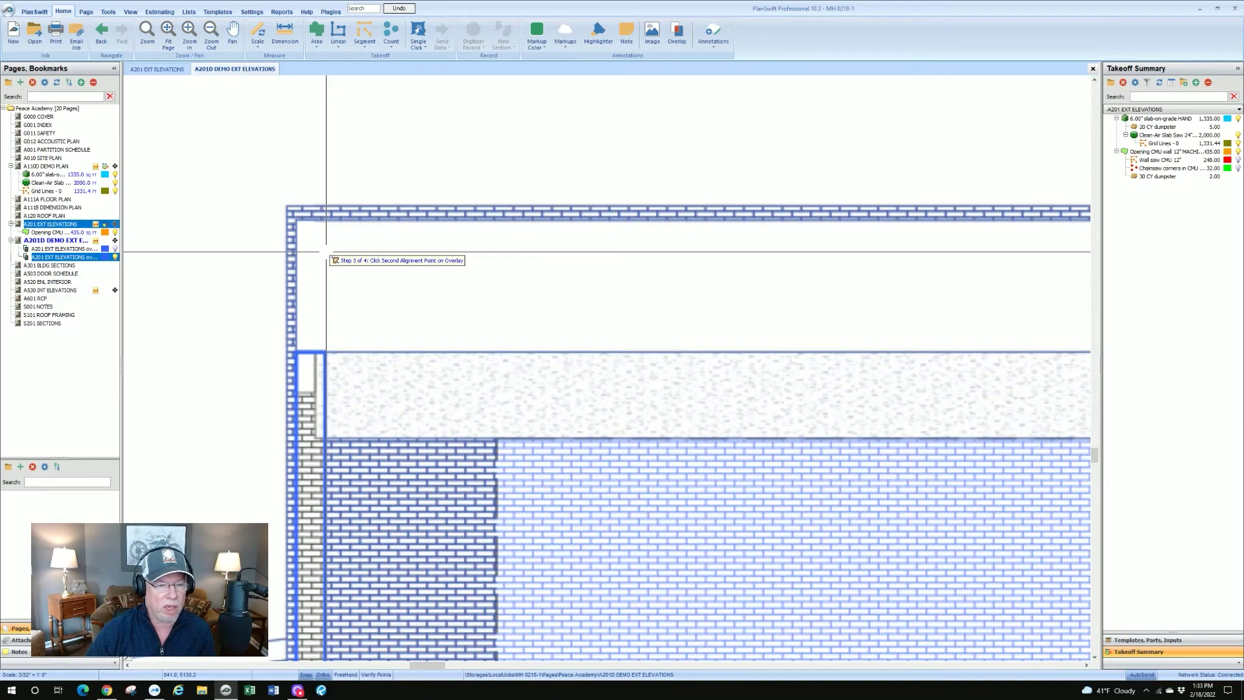
scroll(326, 251, down, 4)
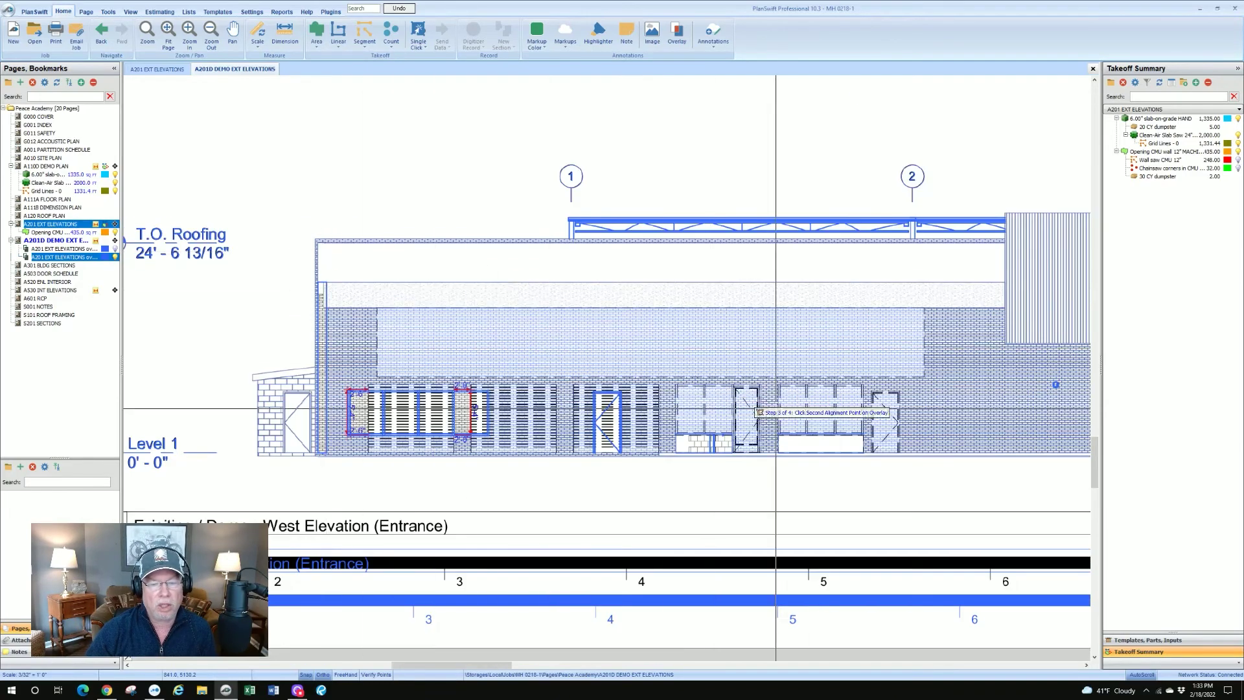
drag(946, 466, 586, 422)
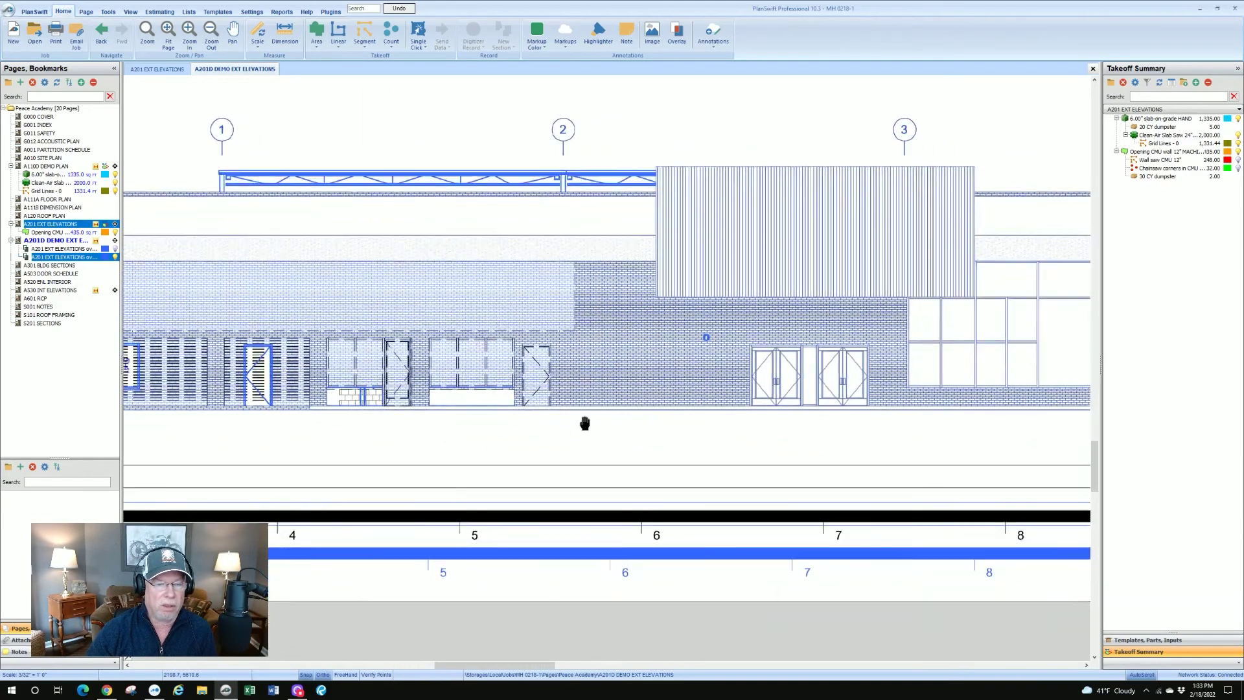
drag(774, 435, 602, 417)
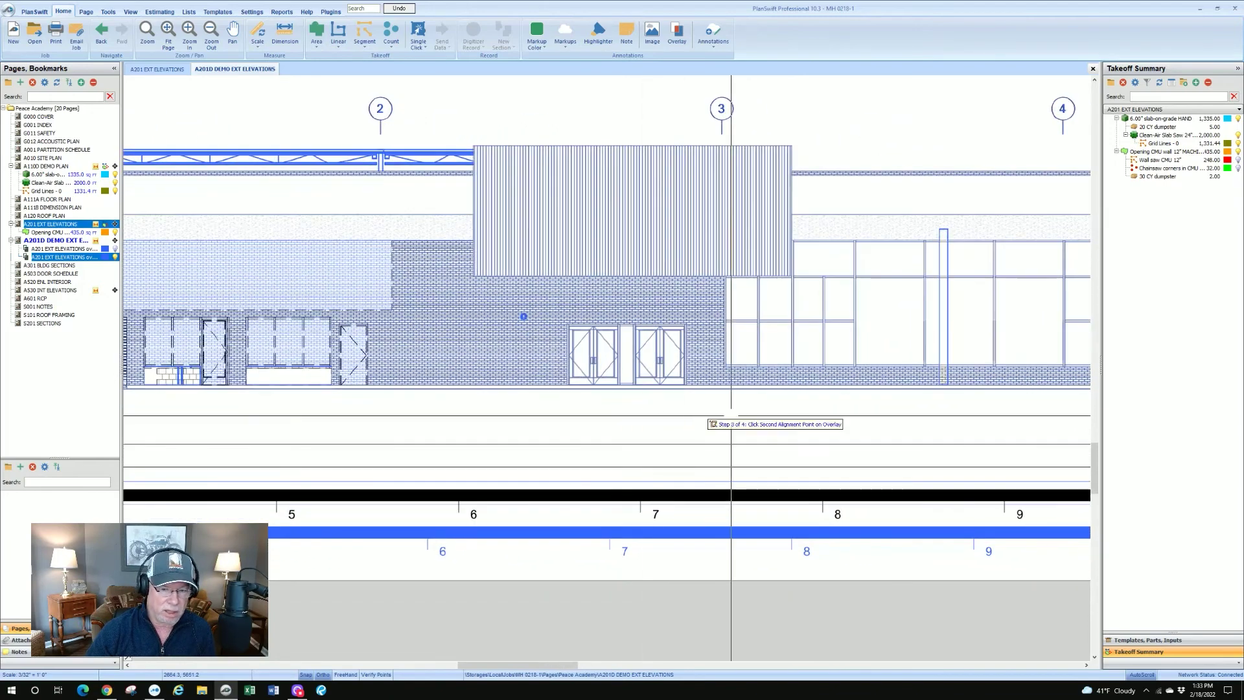
drag(739, 413, 518, 388)
scroll(839, 398, down, 3)
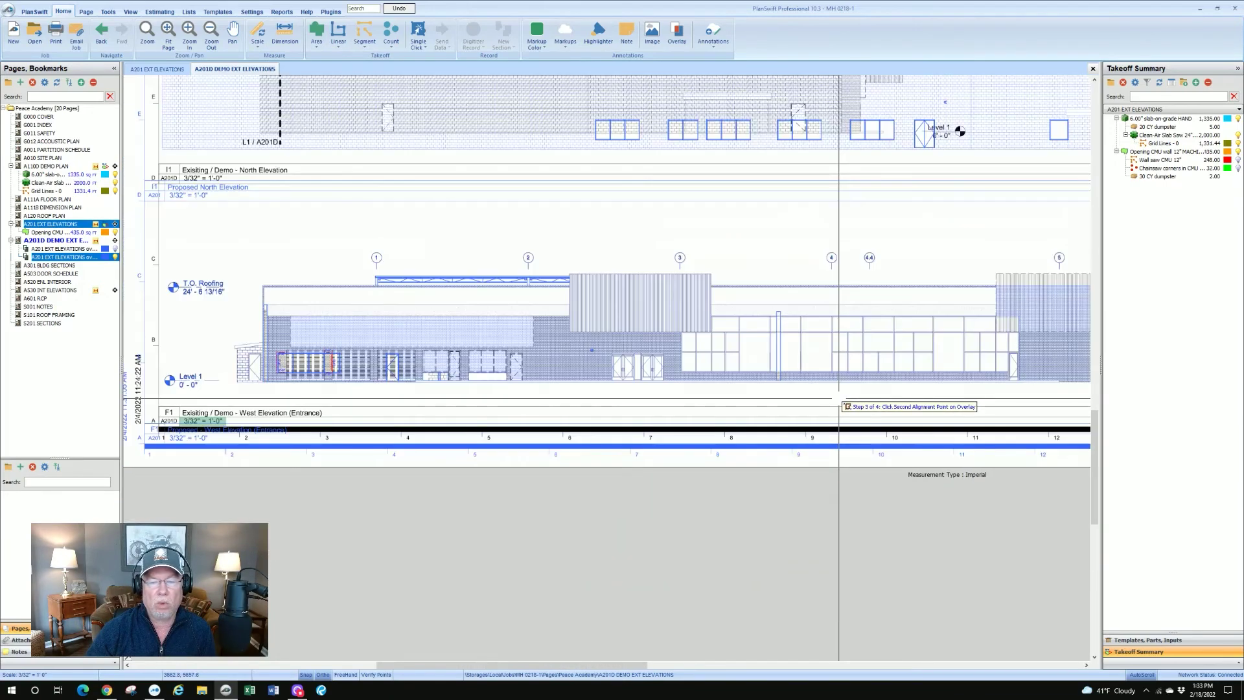
drag(891, 402, 618, 371)
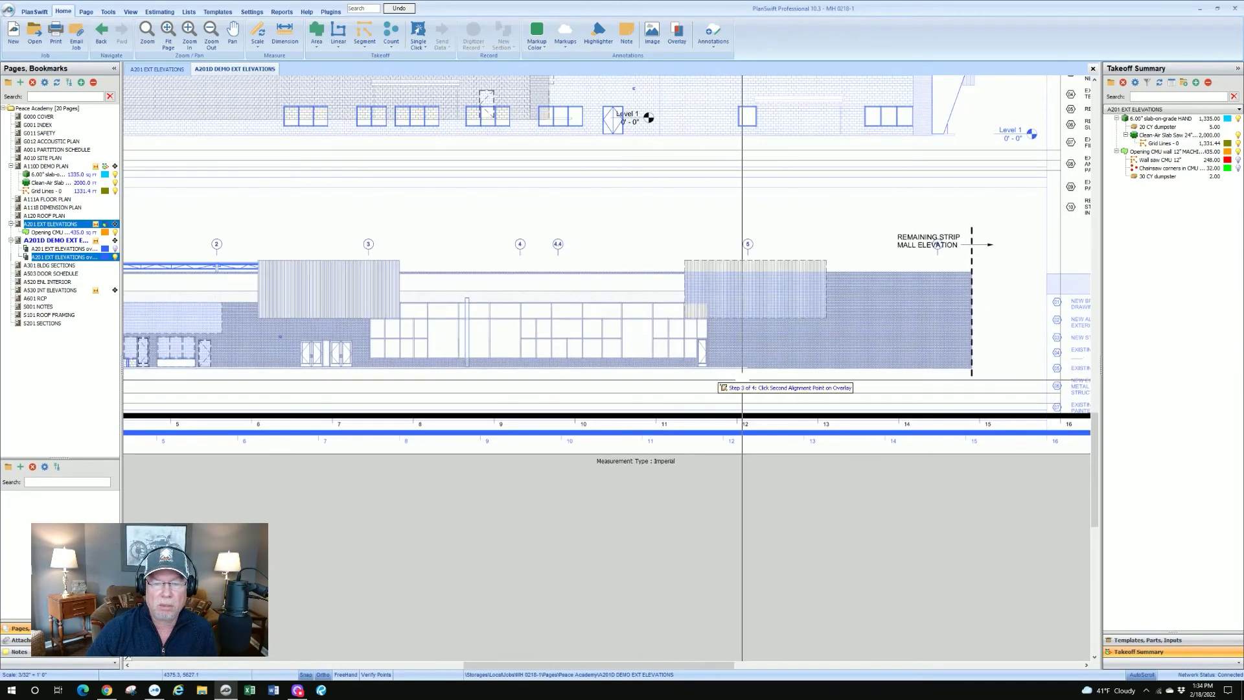
drag(831, 382, 702, 375)
scroll(798, 356, up, 5)
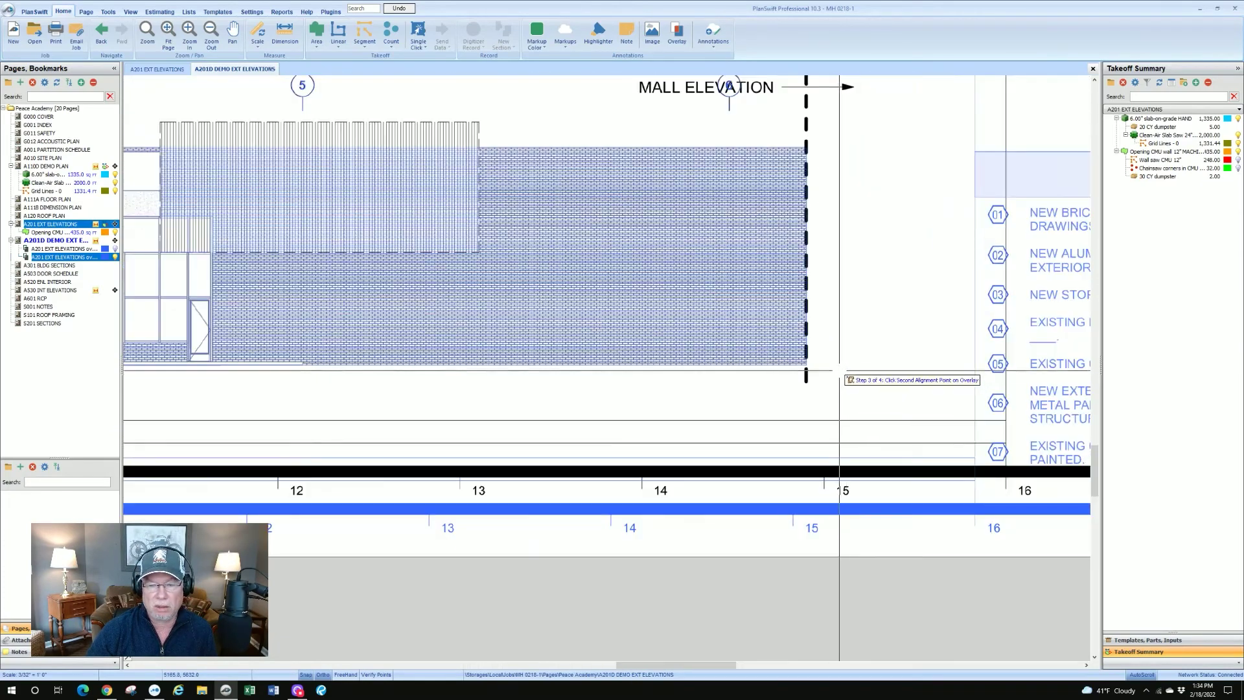
scroll(798, 357, up, 2)
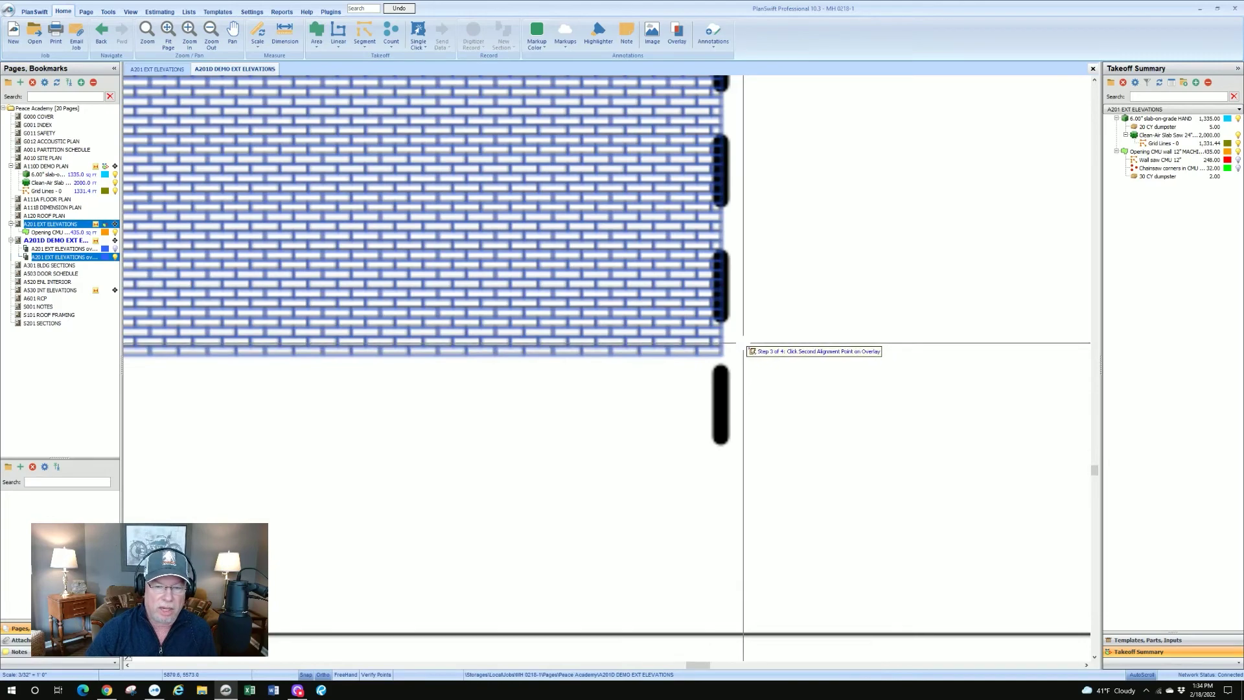
scroll(732, 339, up, 1)
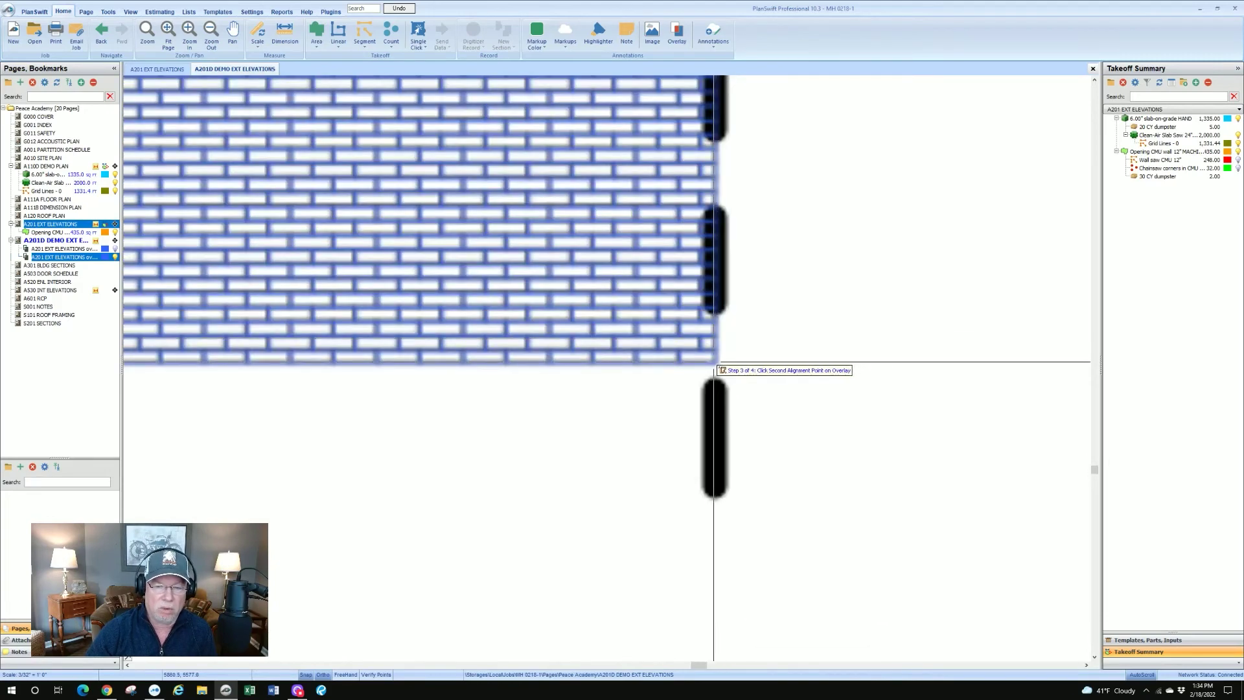
click(717, 359)
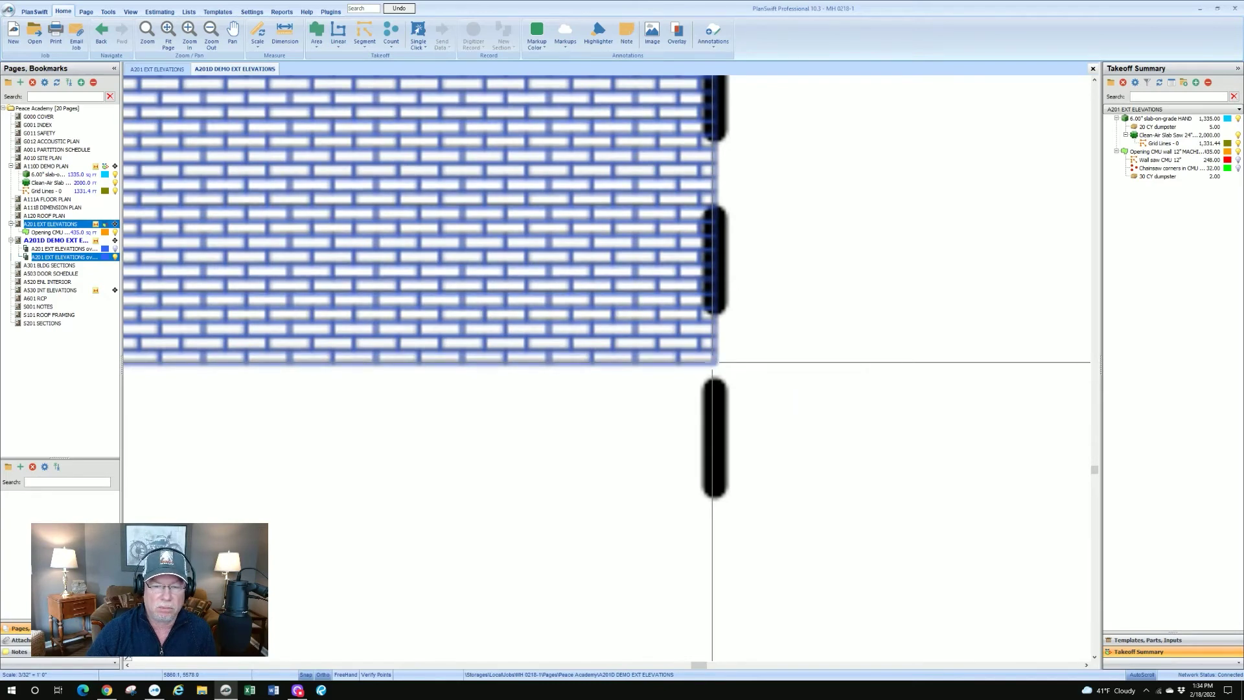
Step: Zoom and pan around the sheet to check the A201 overlay over the demo west elevation
scroll(753, 378, down, 4)
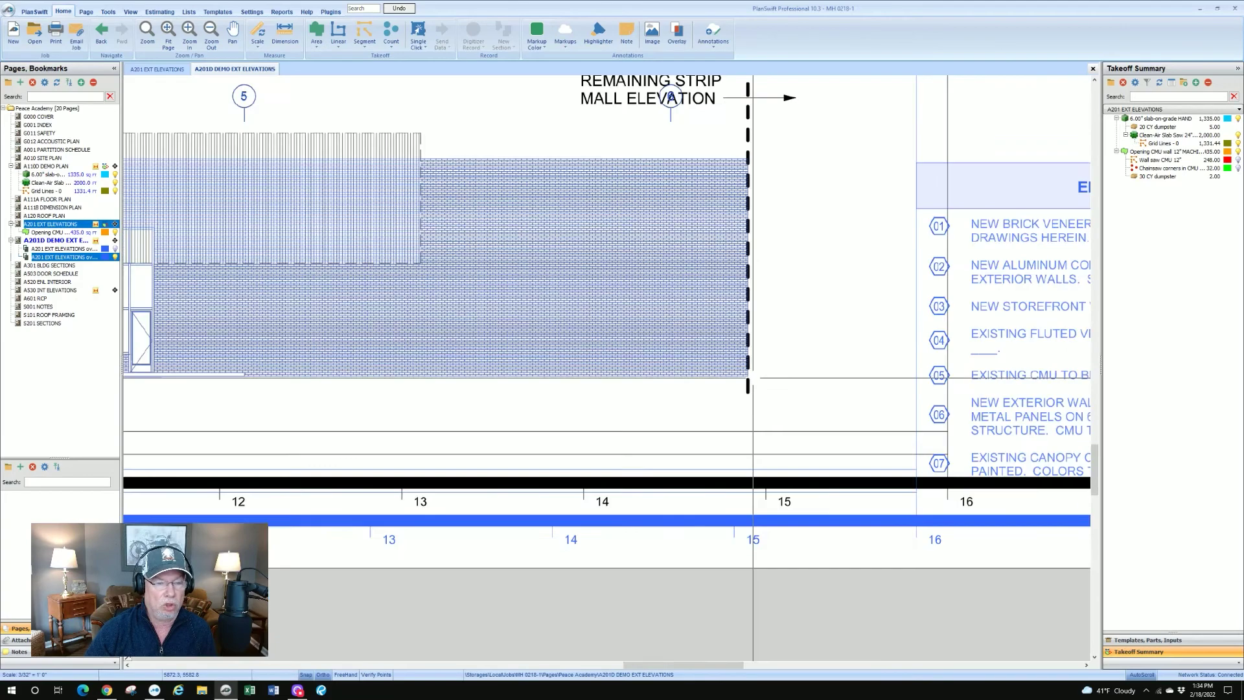
scroll(752, 378, down, 2)
scroll(479, 388, down, 2)
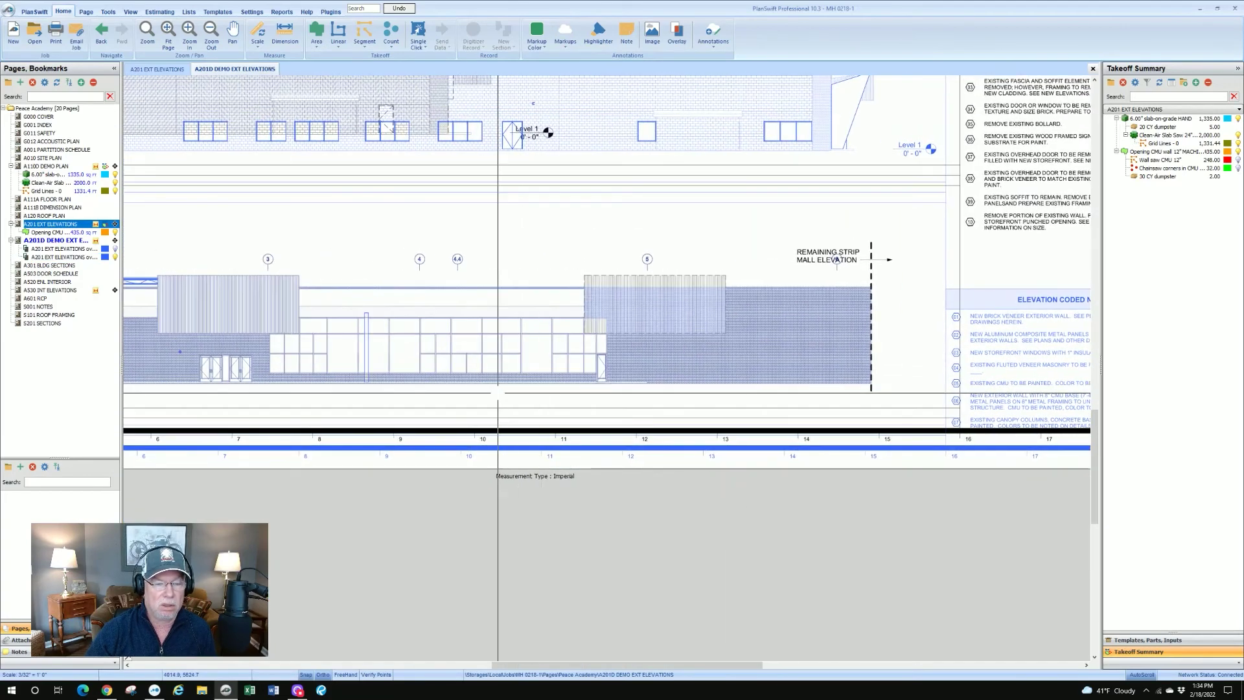
scroll(498, 392, left, 3)
scroll(454, 390, left, 3)
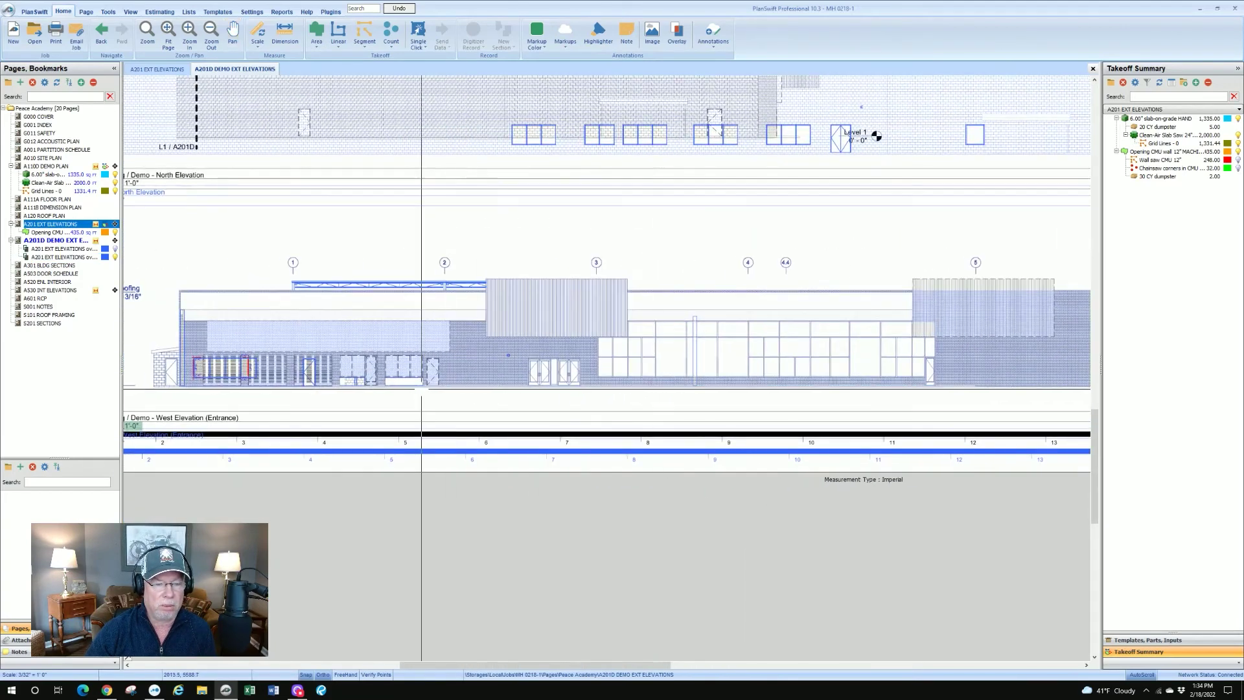
scroll(388, 385, left, 3)
scroll(375, 378, up, 2)
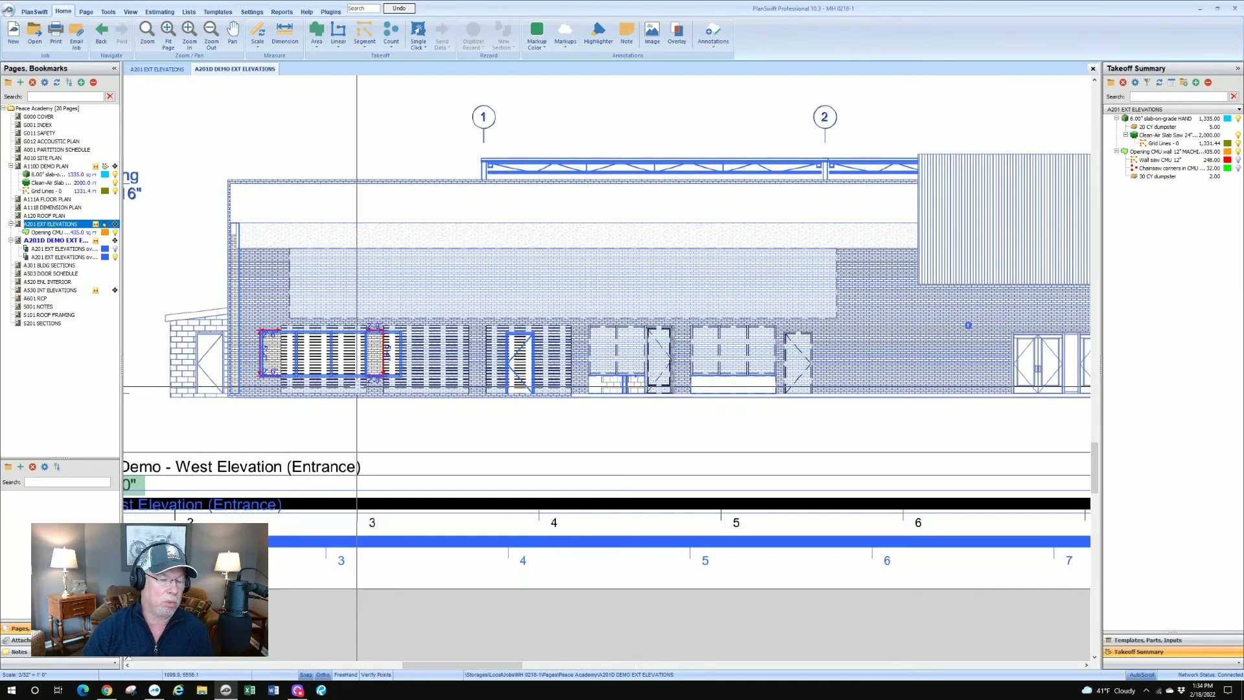
scroll(319, 390, up, 1)
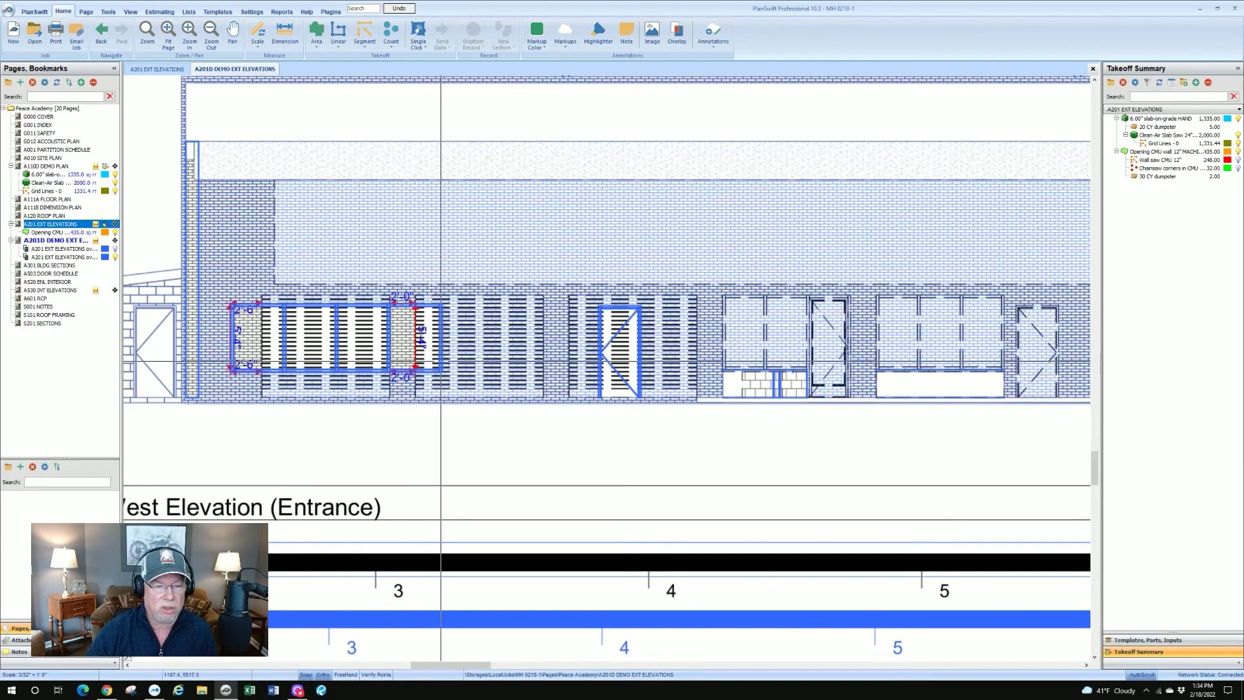
scroll(486, 396, down, 2)
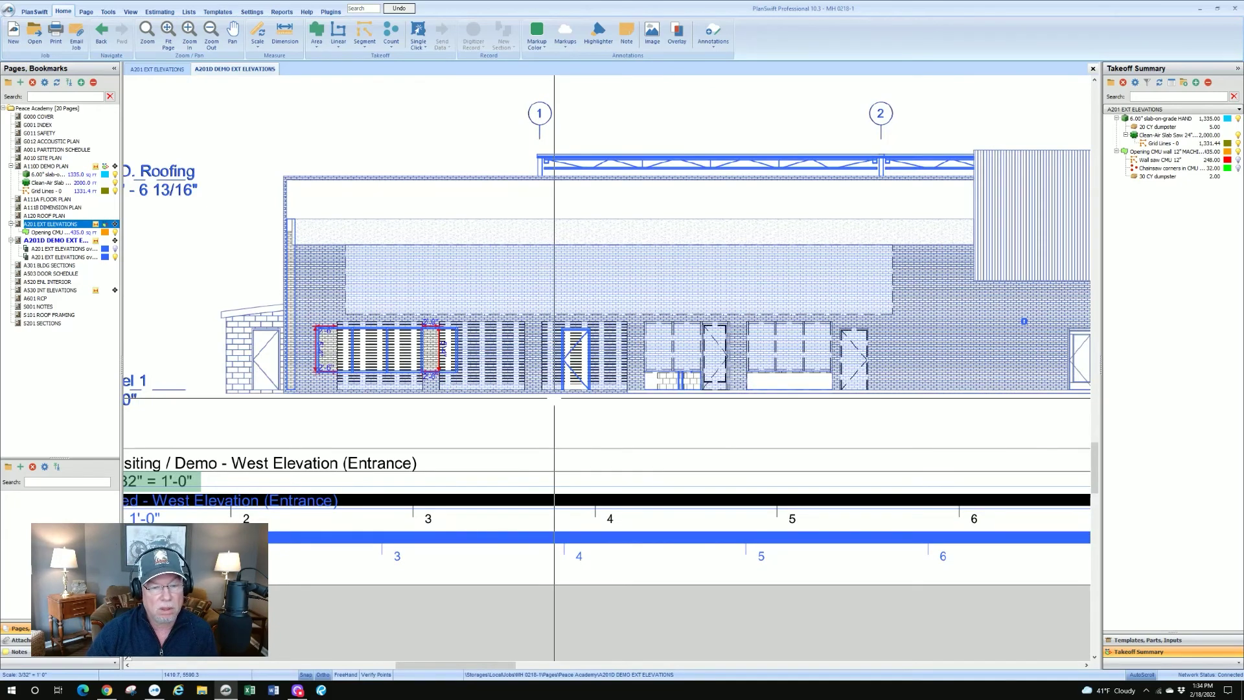
scroll(553, 397, down, 2)
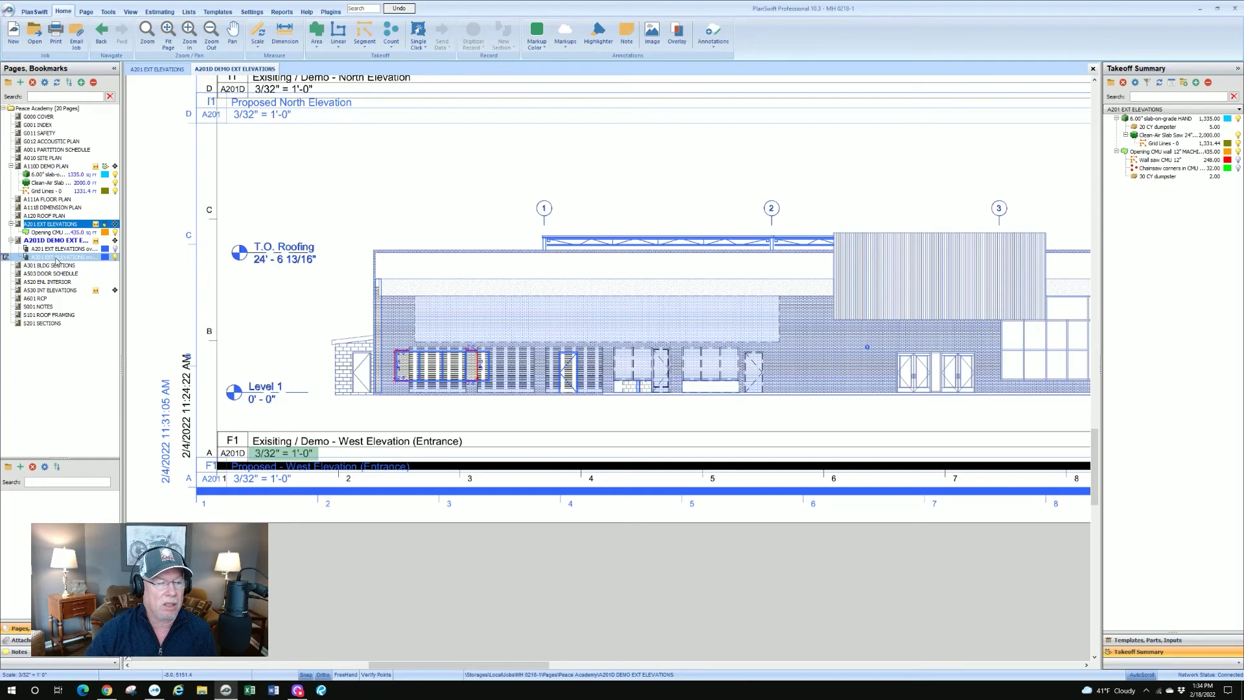
Step: Delete the duplicate A201 EXT ELEVATIONS overlay row from the Pages tree, confirming with Yes
click(57, 257)
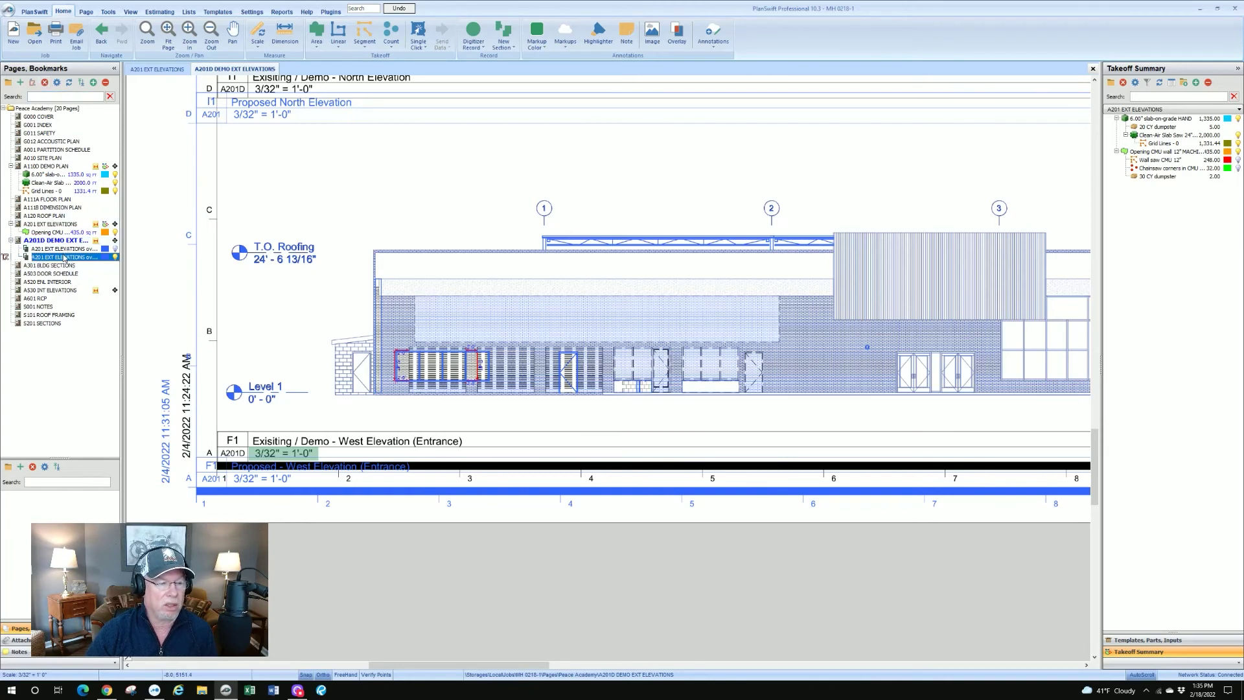
right_click(64, 258)
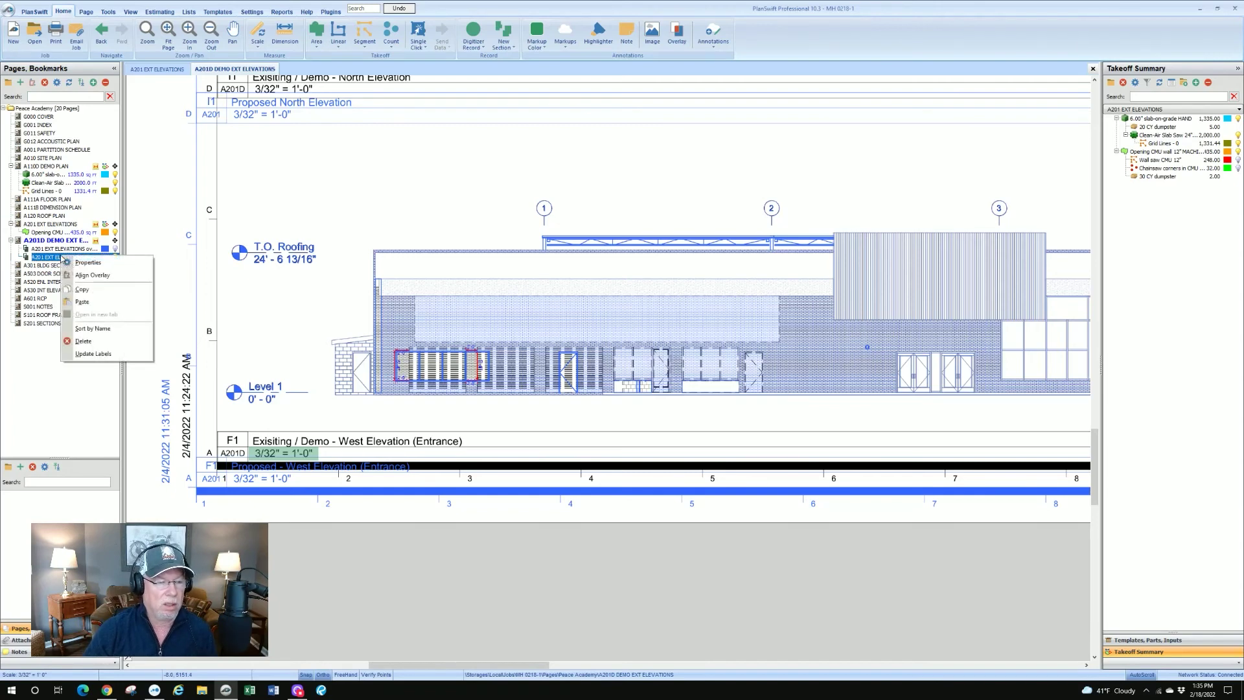
click(84, 341)
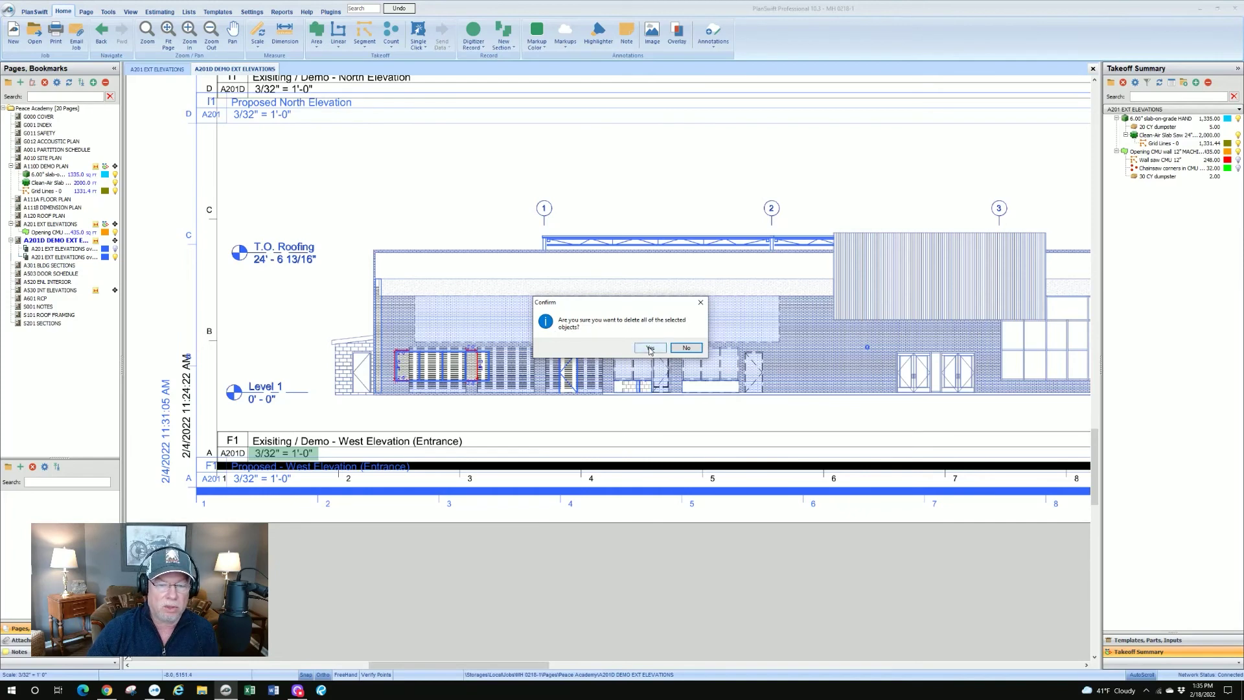
click(650, 349)
scroll(518, 346, down, 5)
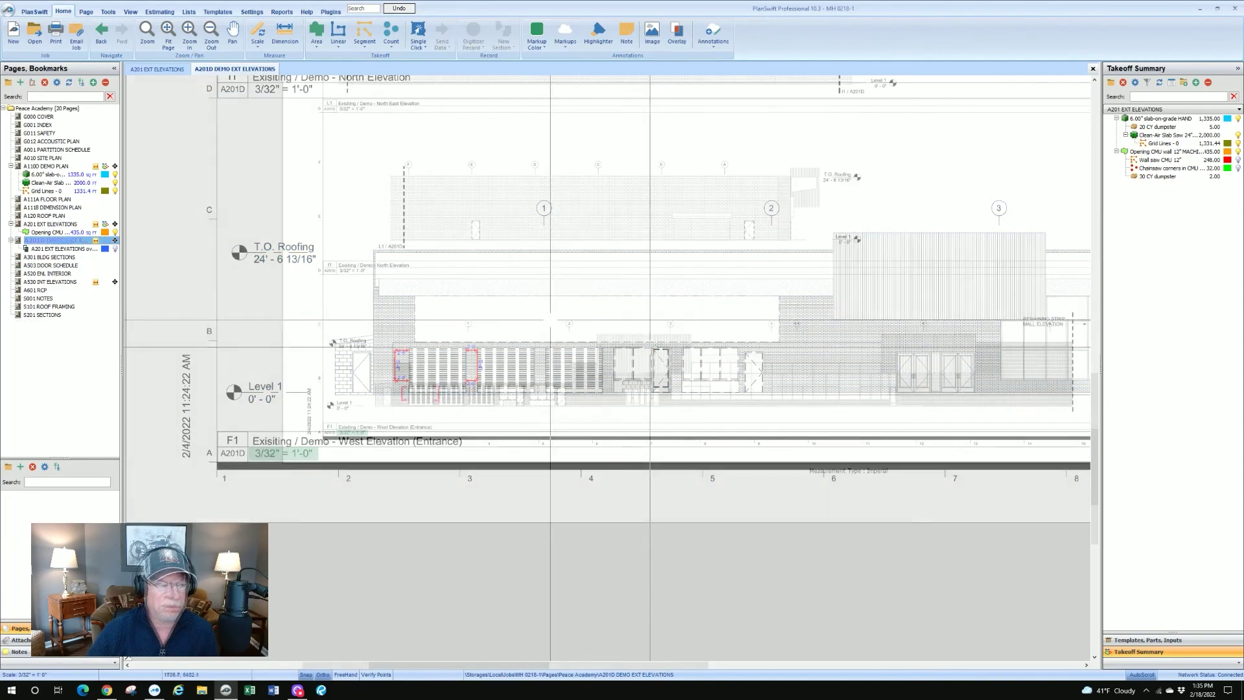
scroll(517, 346, up, 2)
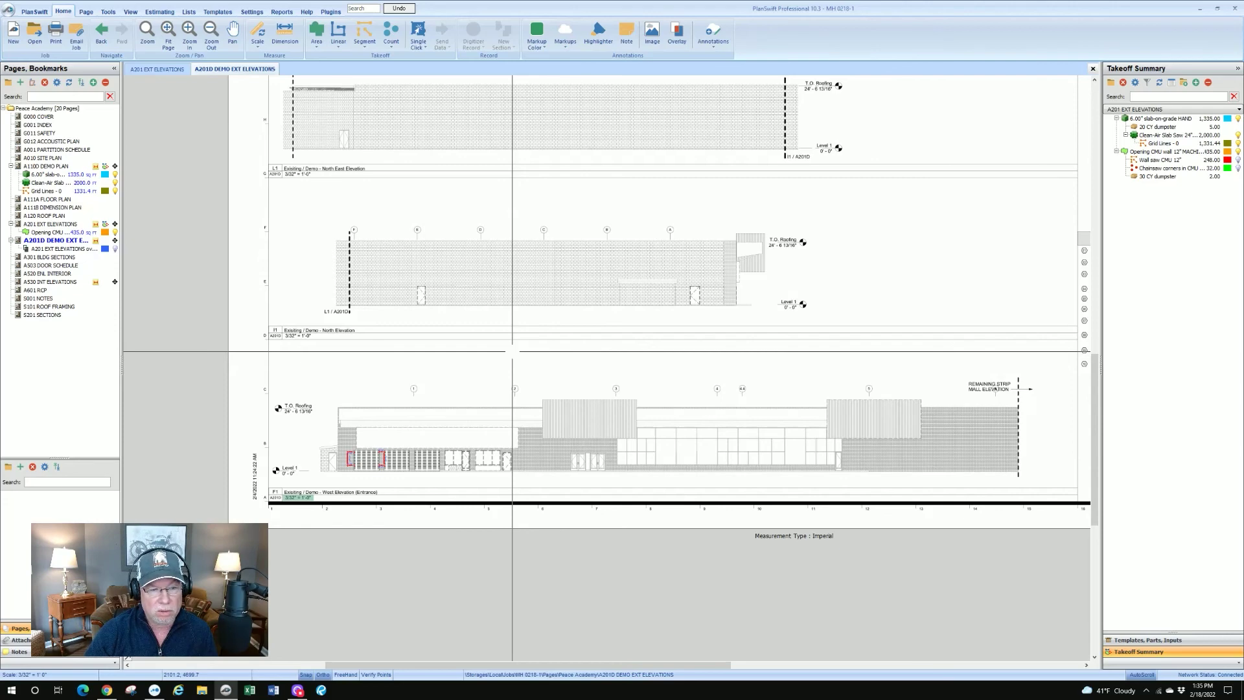
click(65, 250)
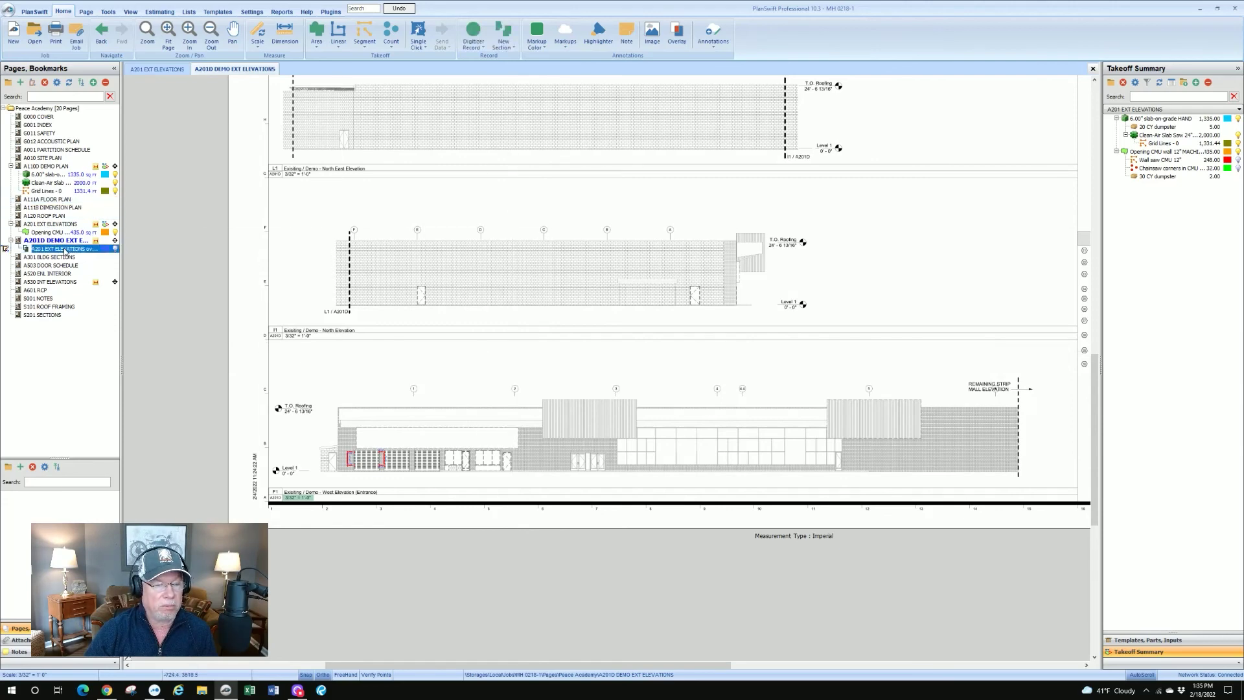
Step: Choose Align Overlay for the remaining A201 EXT ELEVATIONS overlay in the Pages tree
right_click(65, 249)
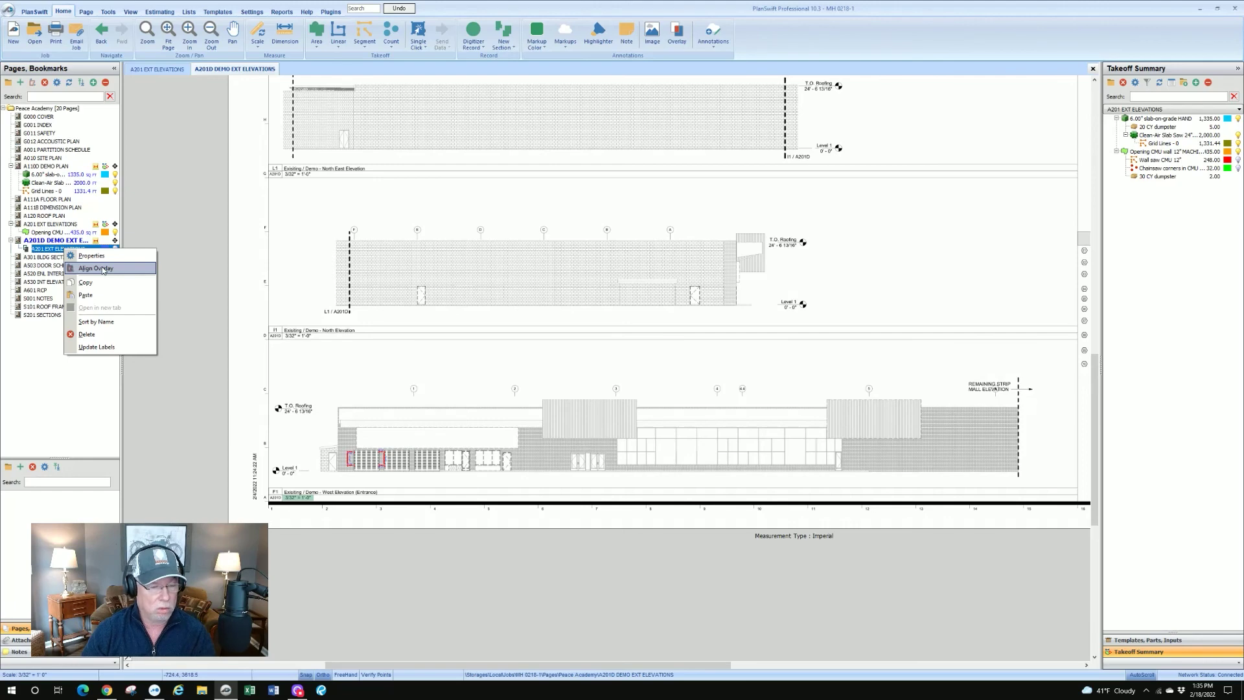
click(103, 269)
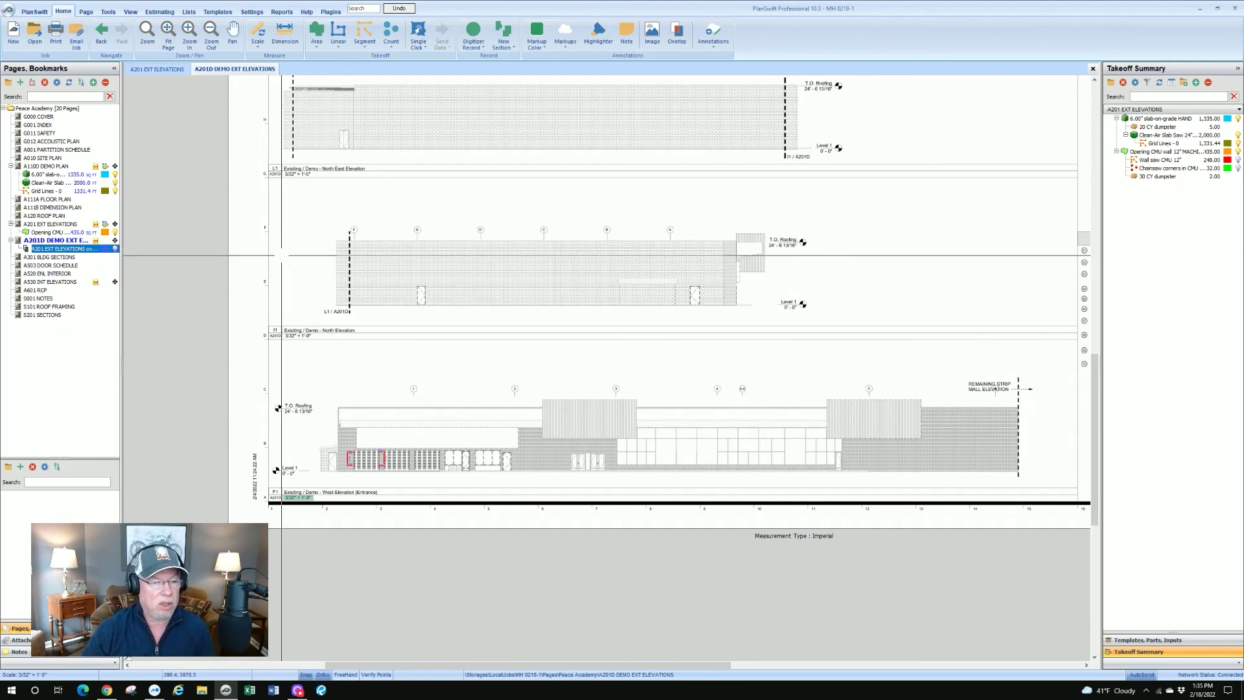